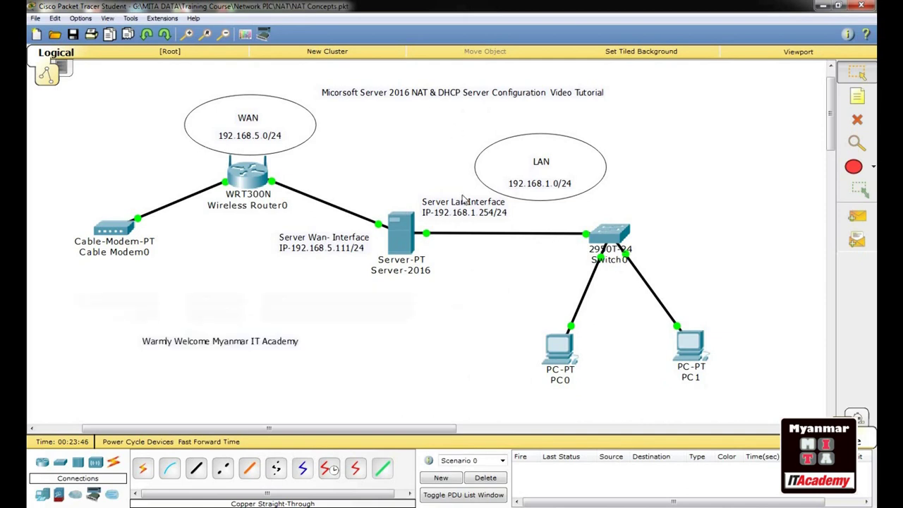
Minimize the Packet Tracer NAT Concepts topology window to reveal the Windows desktop
left_click(823, 7)
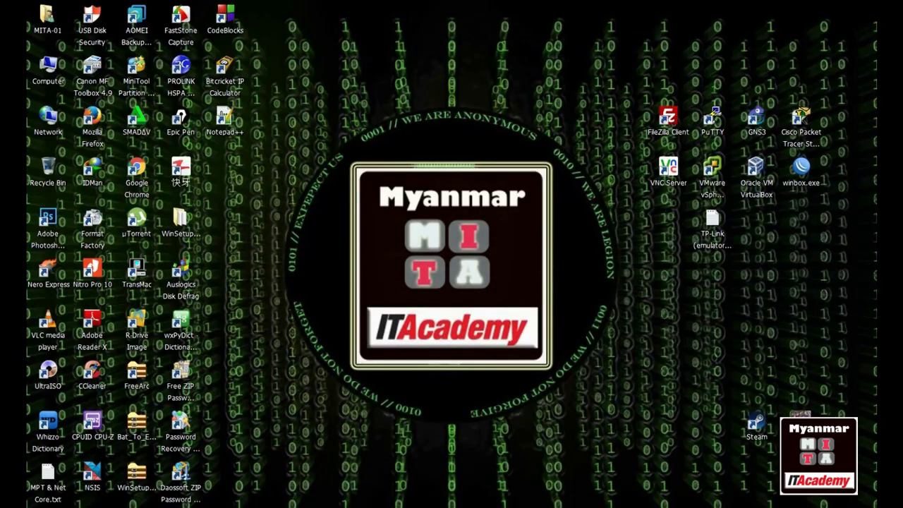
Check that Server 2016's two network adapters use WAN-Network and Local Network-01, without changes
mouse_move(271, 505)
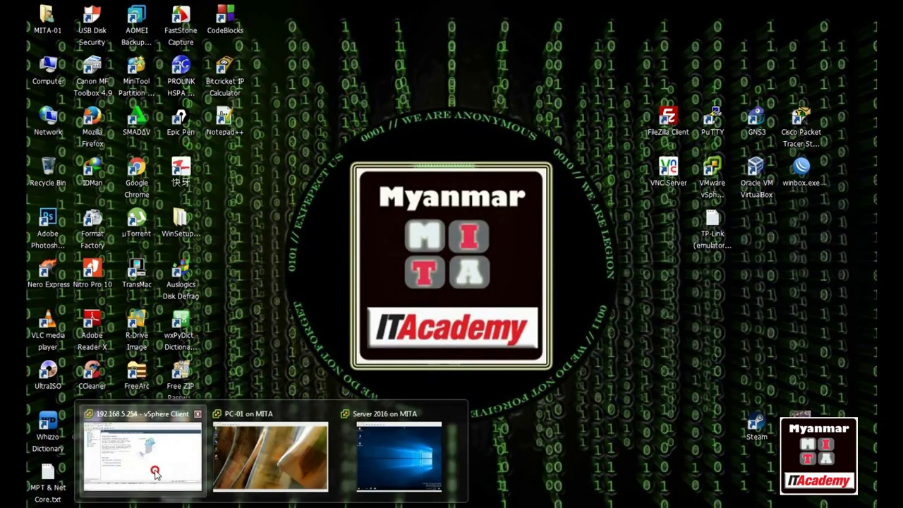
left_click(151, 473)
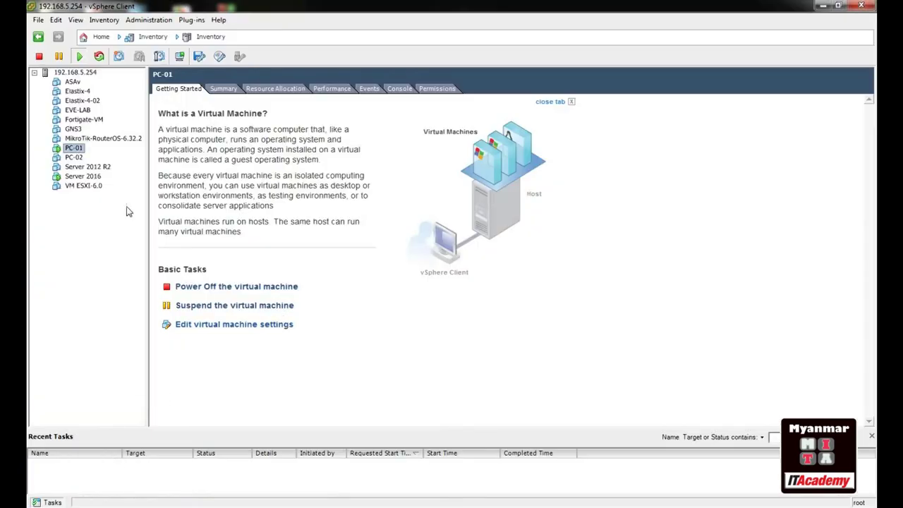
left_click(110, 180)
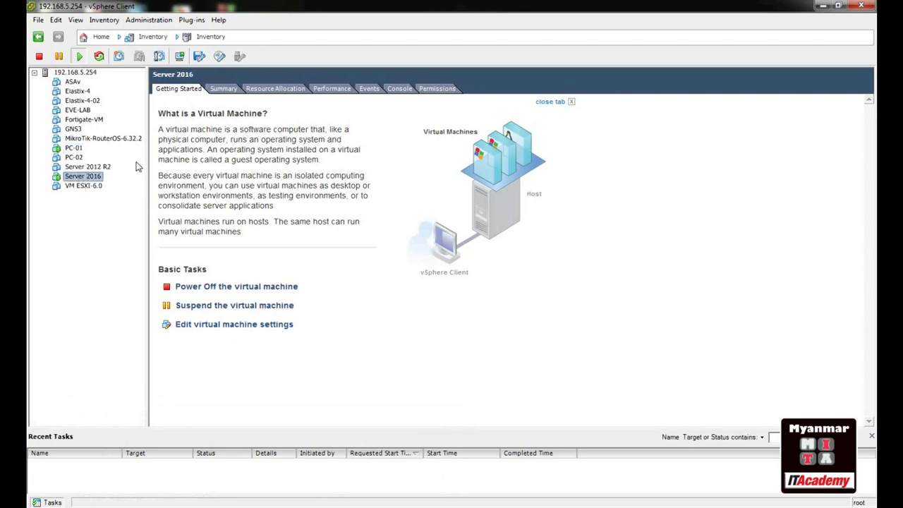
left_click(200, 325)
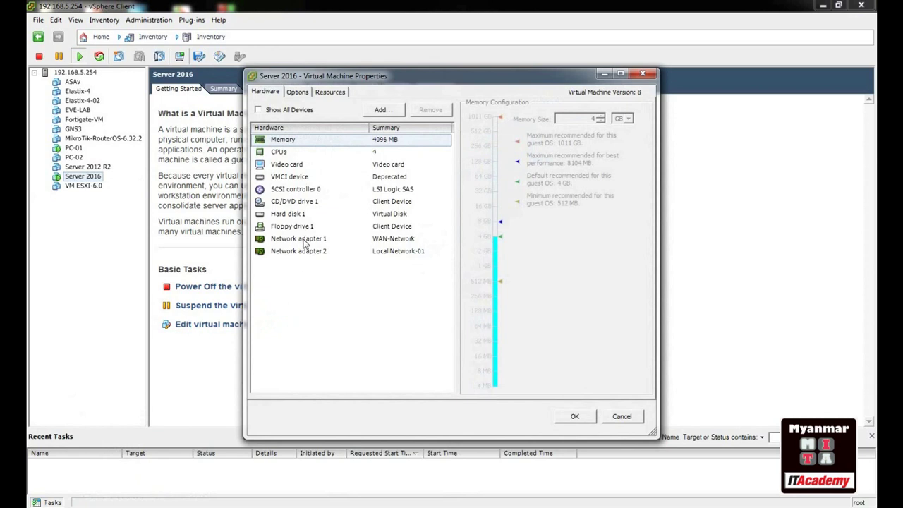
left_click(305, 239)
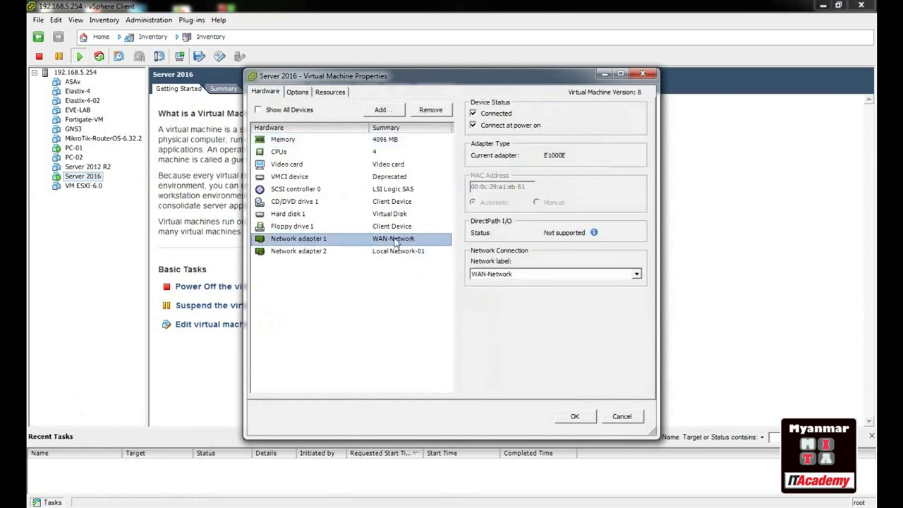
left_click(339, 252)
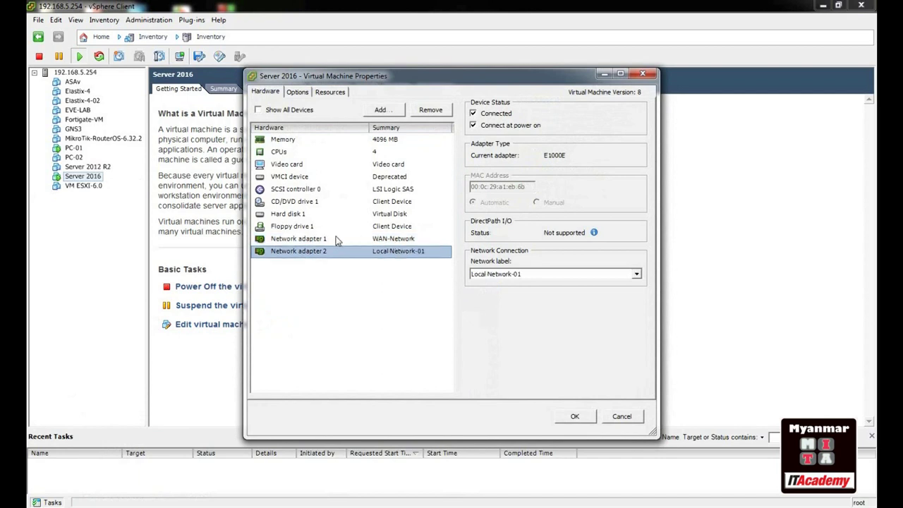
left_click(623, 416)
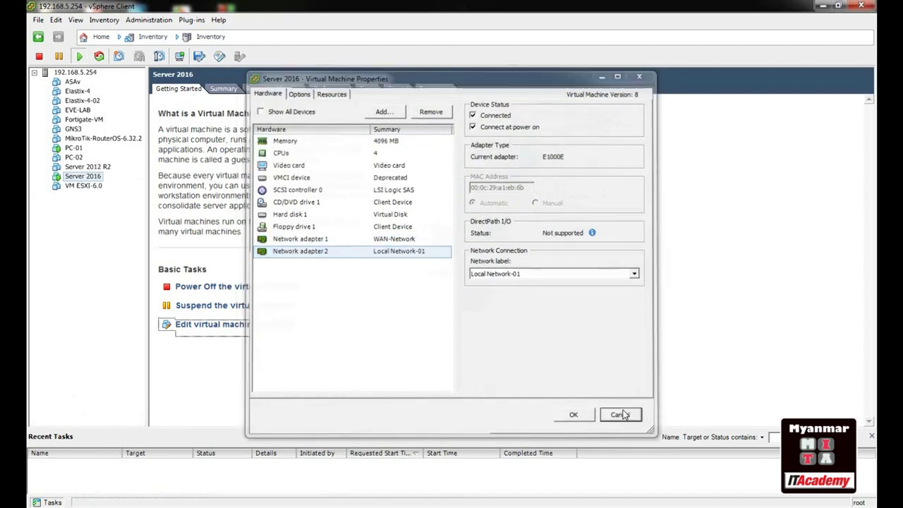
Check that PC-01's adapter is on Local Network-01, then select the ESXi host 192.168.5.254
left_click(74, 149)
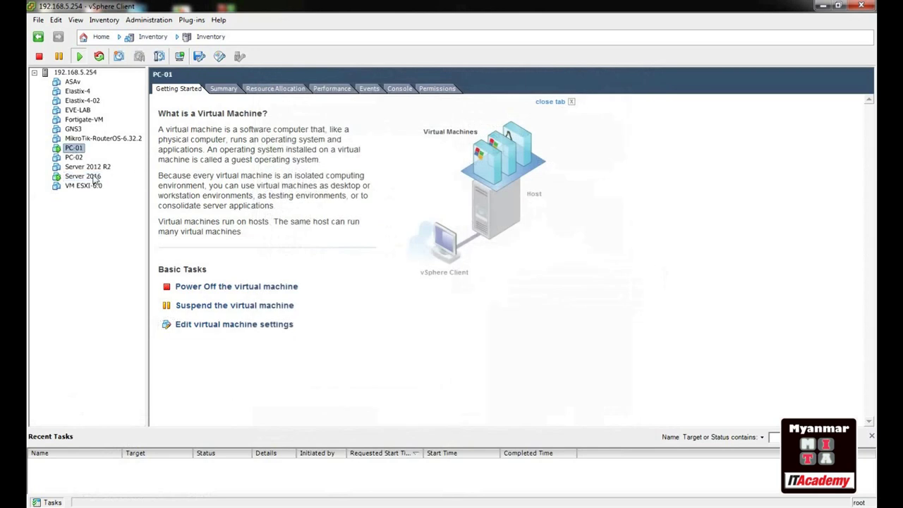
left_click(200, 326)
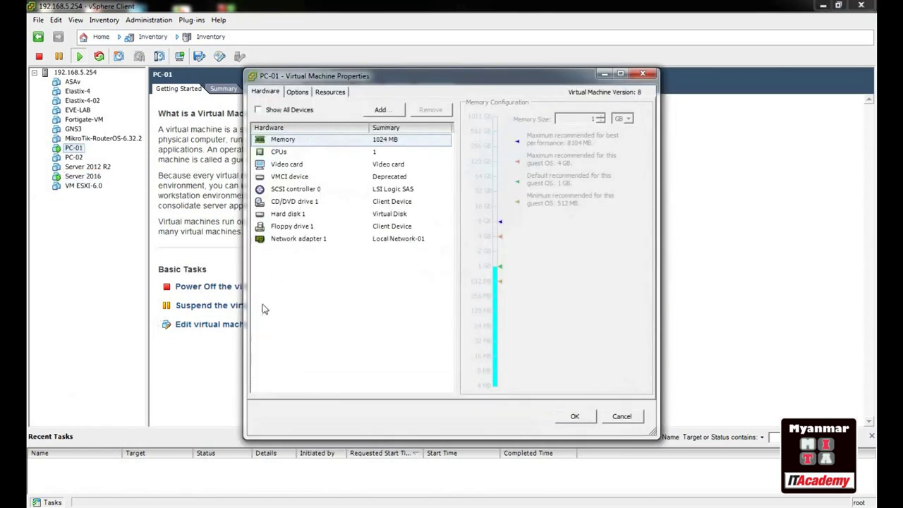
left_click(310, 239)
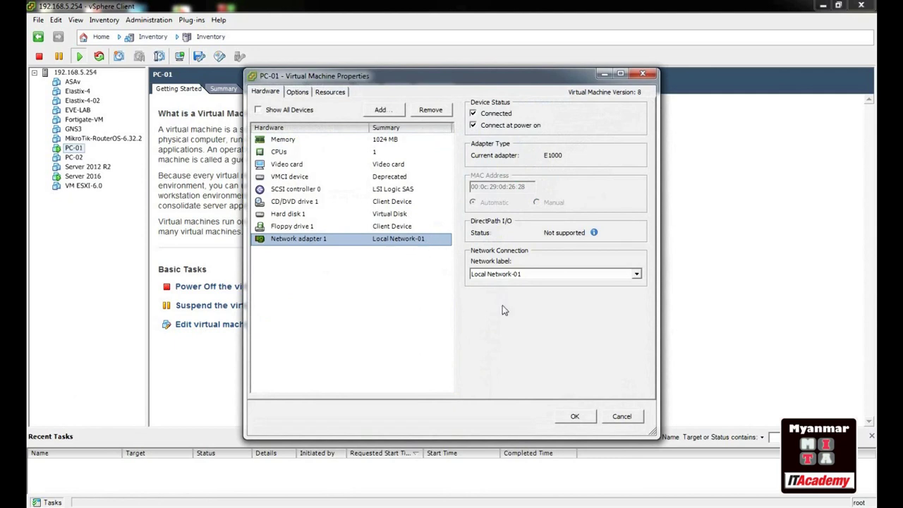
left_click(622, 418)
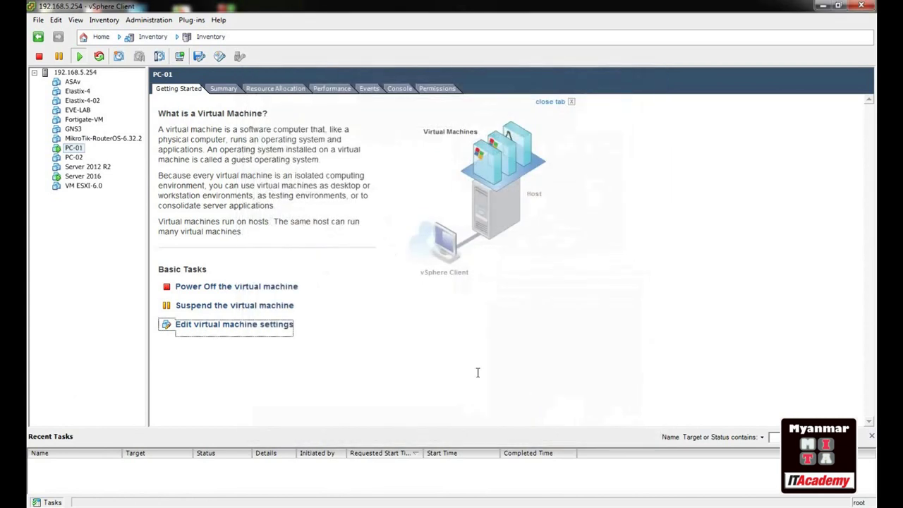
left_click(83, 73)
Review vSwitch0–vSwitch2 in the host's Networking configuration, then select Server 2016 in the inventory
left_click(448, 90)
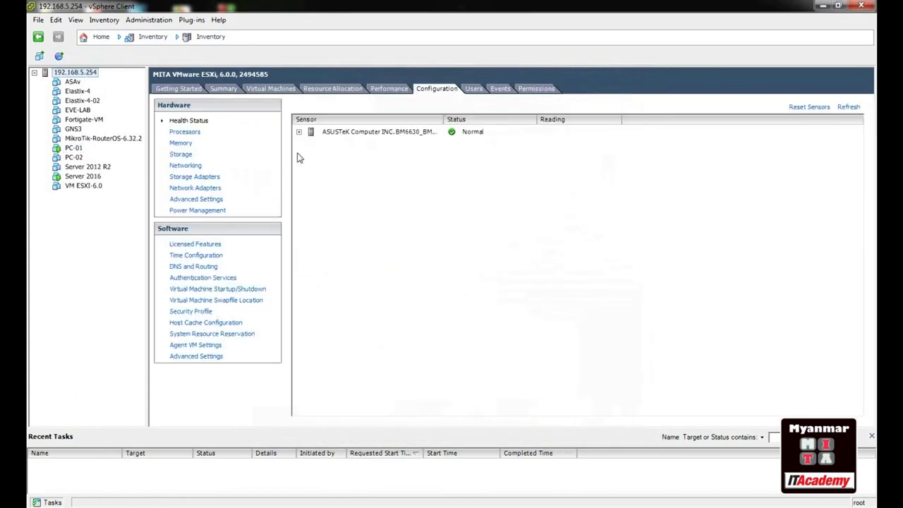
left_click(190, 166)
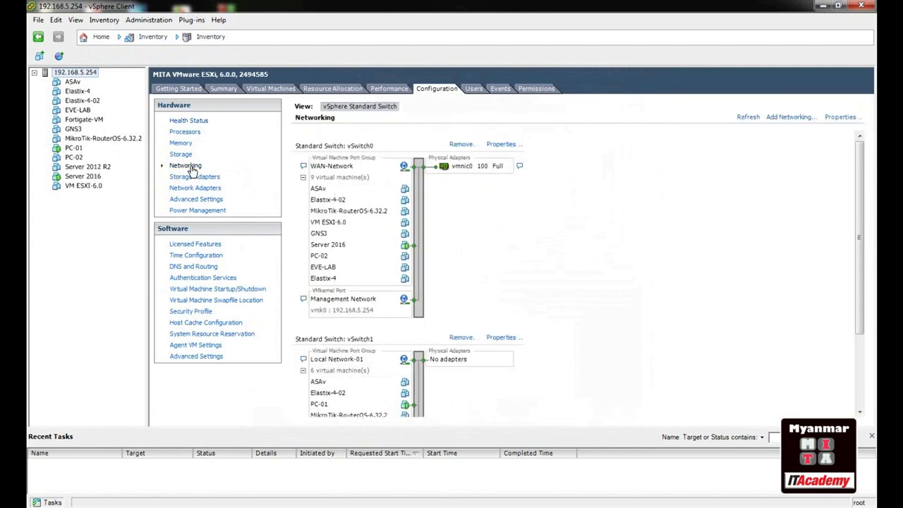
scroll(854, 176, "down", 1)
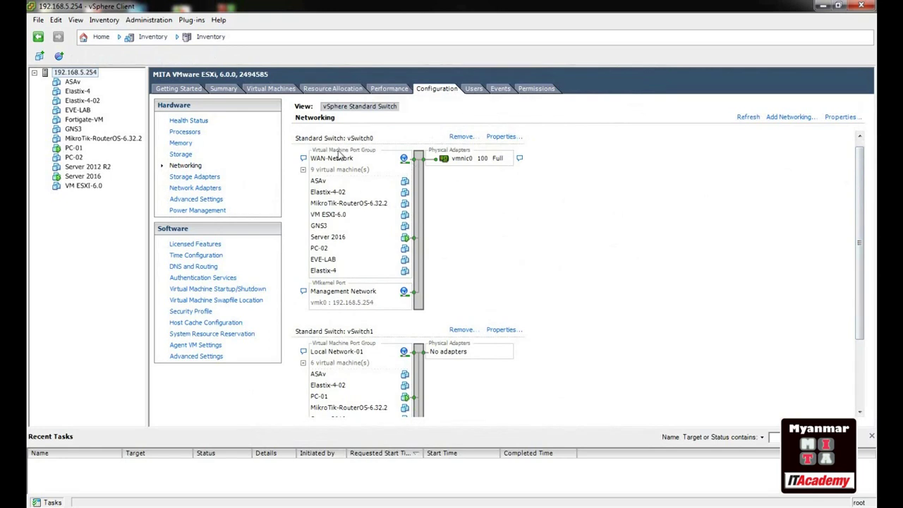
scroll(428, 250, "down", 3)
scroll(428, 250, "up", 3)
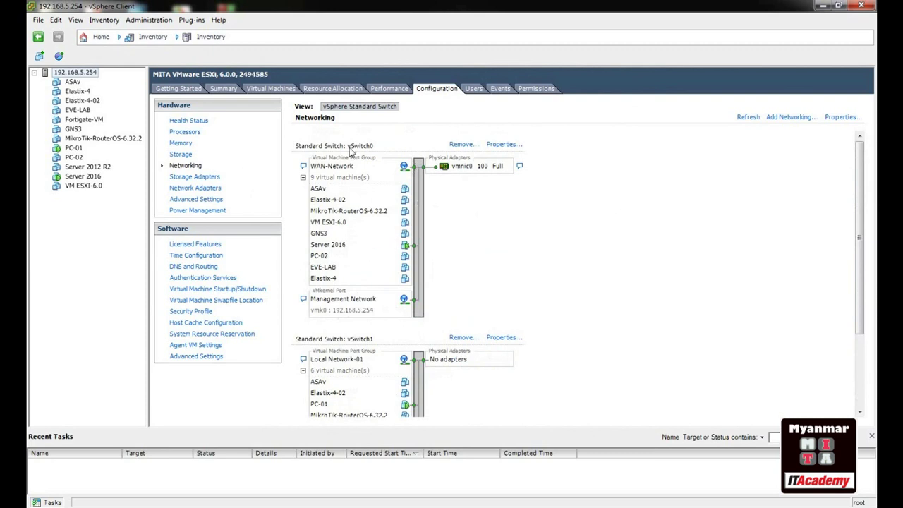
scroll(387, 201, "down", 3)
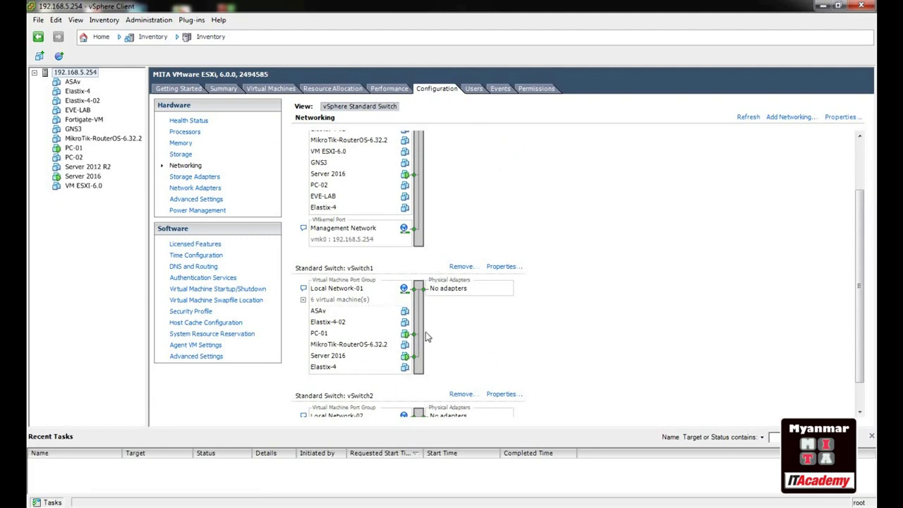
scroll(426, 334, "down", 1)
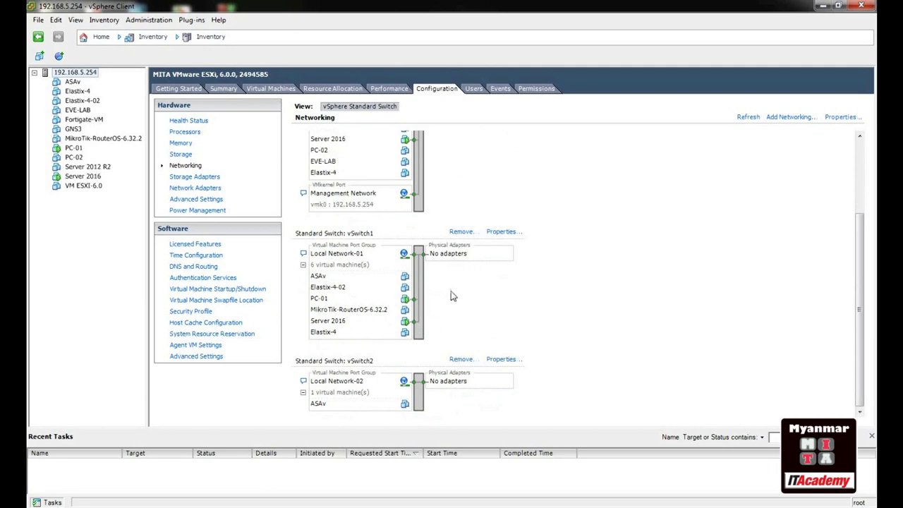
scroll(444, 302, "up", 3)
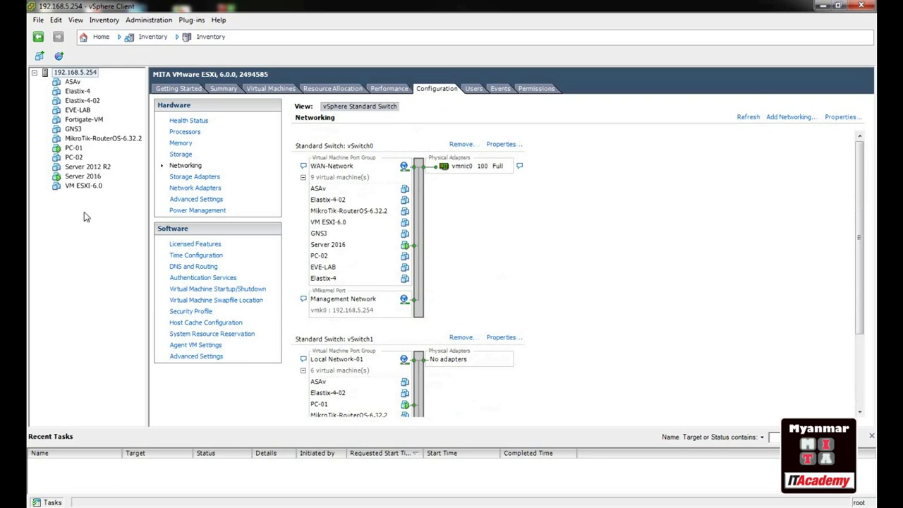
left_click(82, 178)
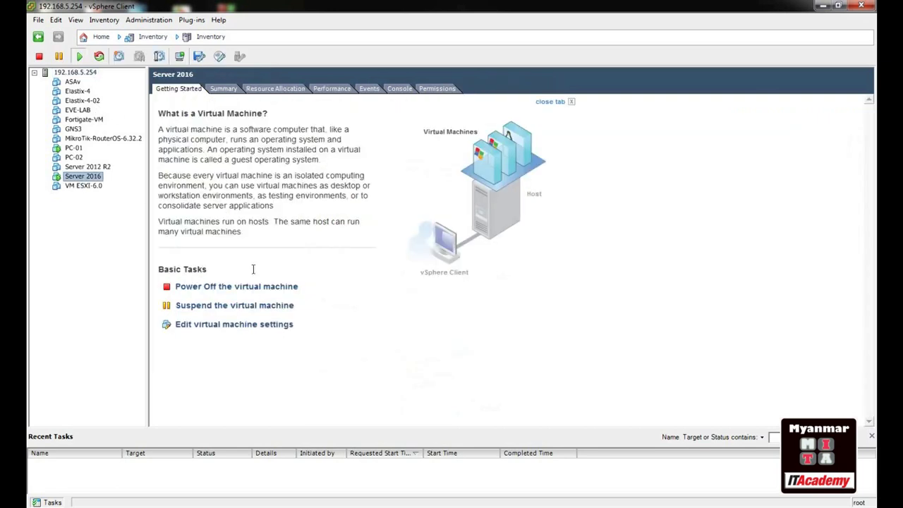
Sign in to the full-screen Server 2016 console as Administrator with the account password
mouse_move(268, 504)
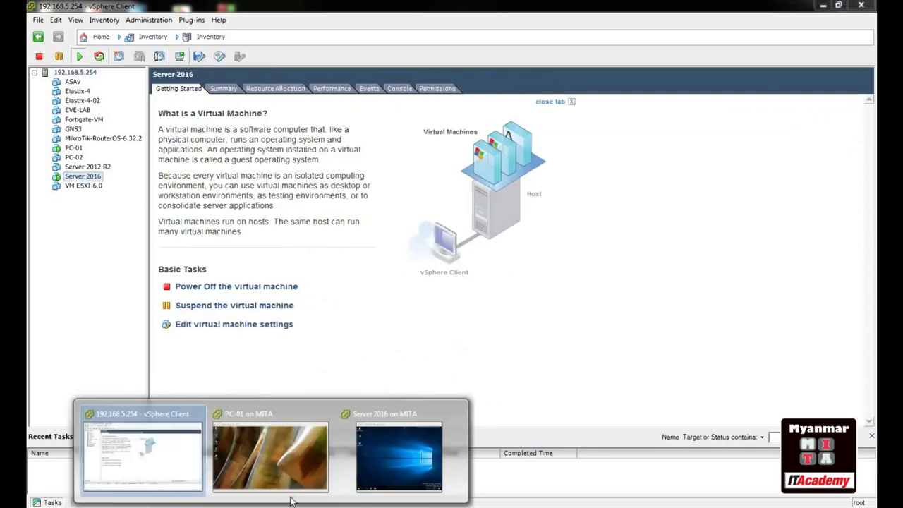
left_click(401, 459)
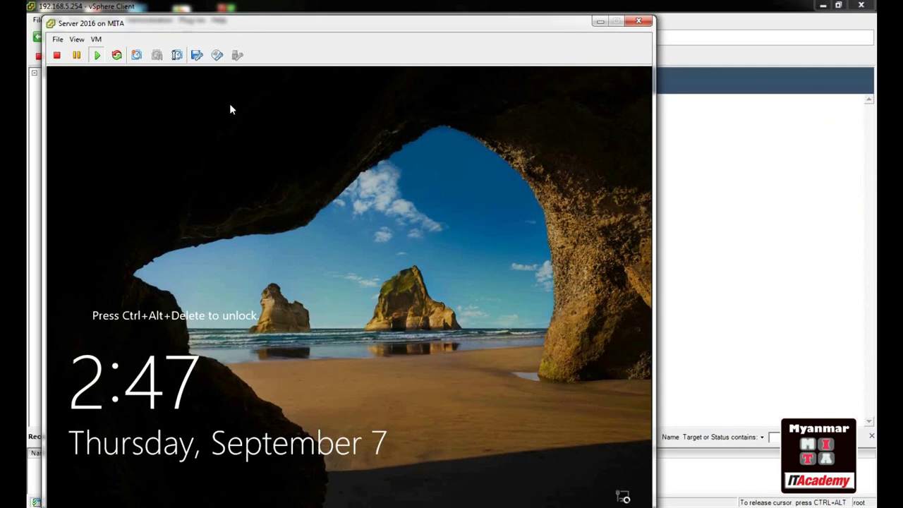
key("ctrl+alt+Insert")
key("ctrl+alt+Return")
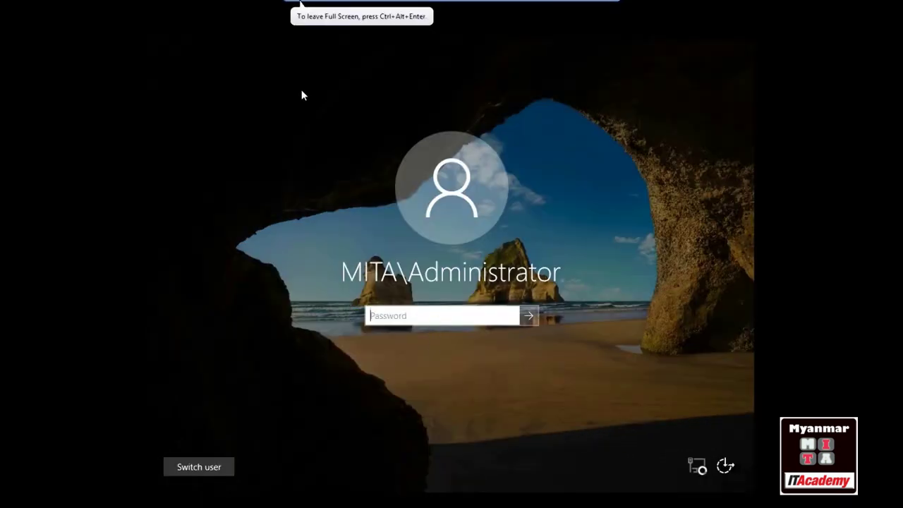
type("P@ssw0rd12")
key("Return")
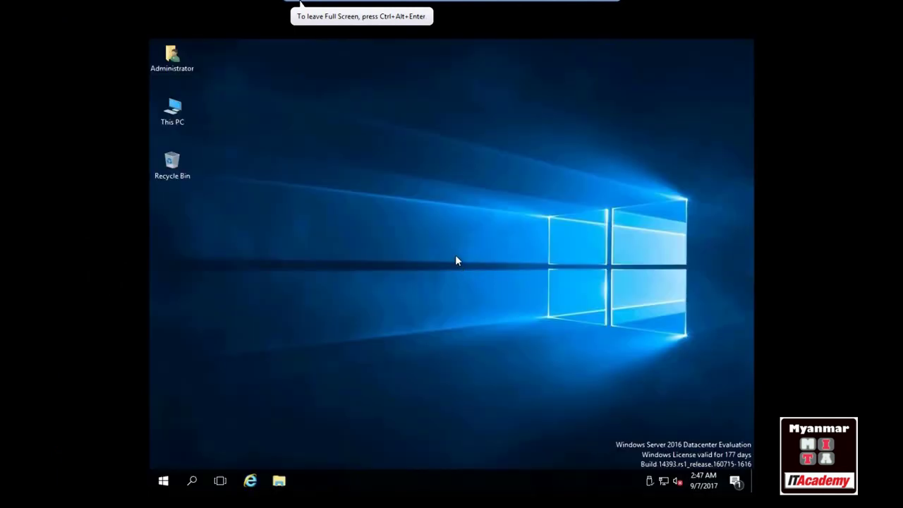
Run ncpa.cpl to open the server's Network Connections window
key("super+r")
type("ncpa.cpl")
key("Return")
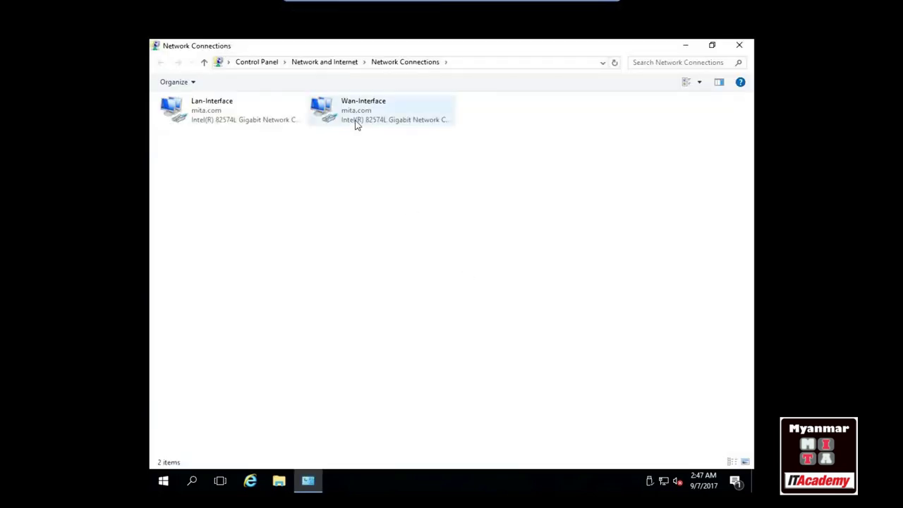
left_click(358, 114)
left_click(344, 120)
double_click(344, 120)
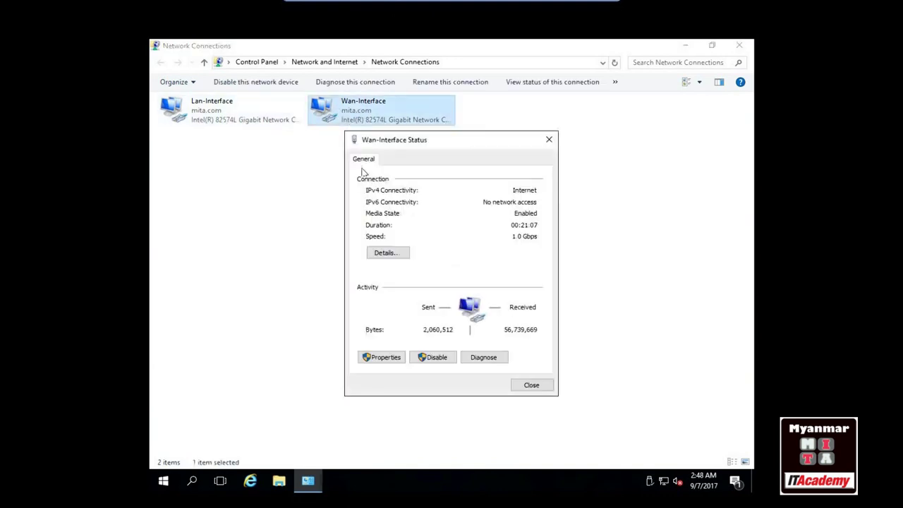
left_click(384, 357)
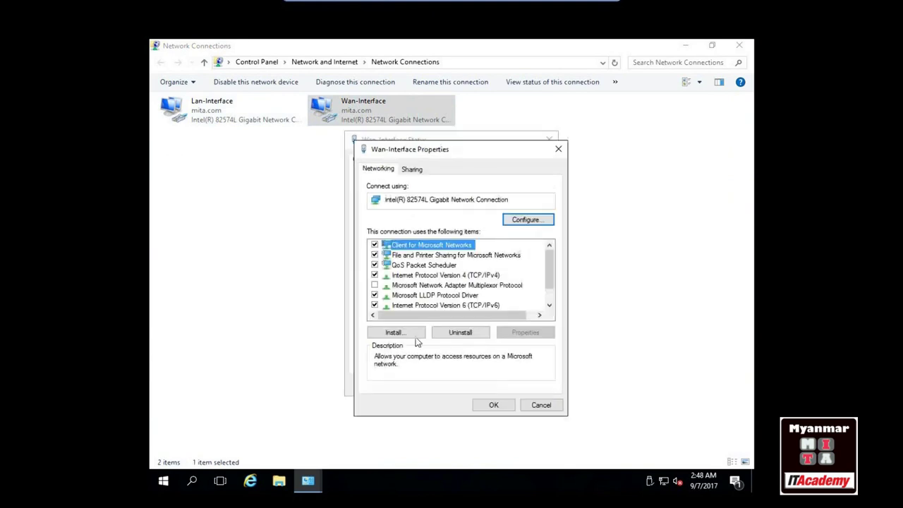
double_click(450, 276)
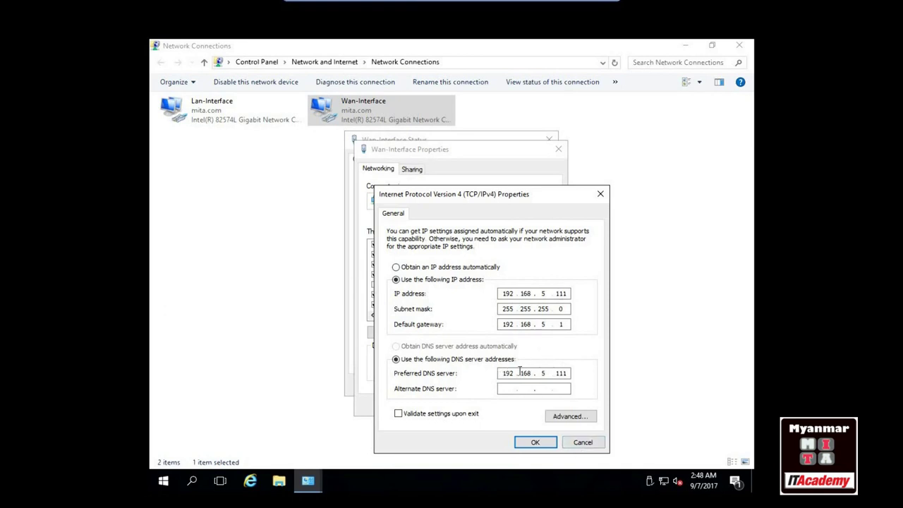
left_click(585, 443)
left_click(545, 409)
left_click(526, 388)
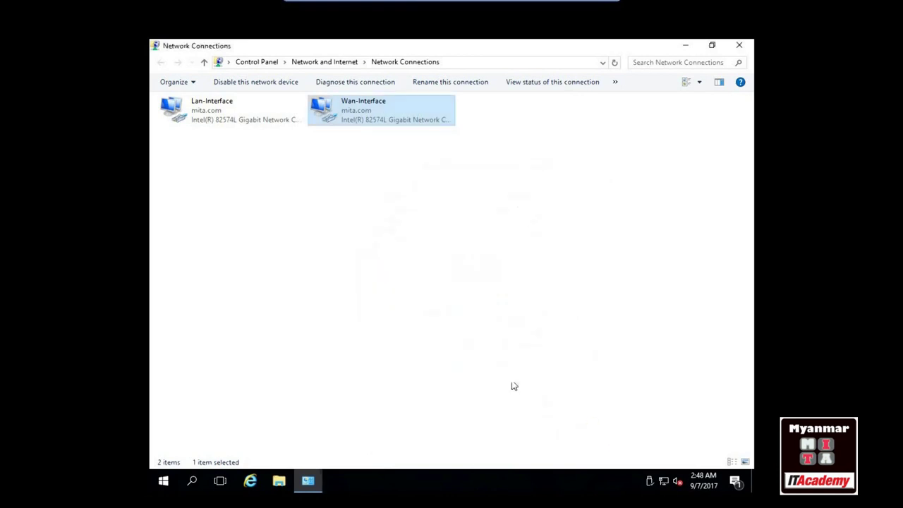
double_click(197, 121)
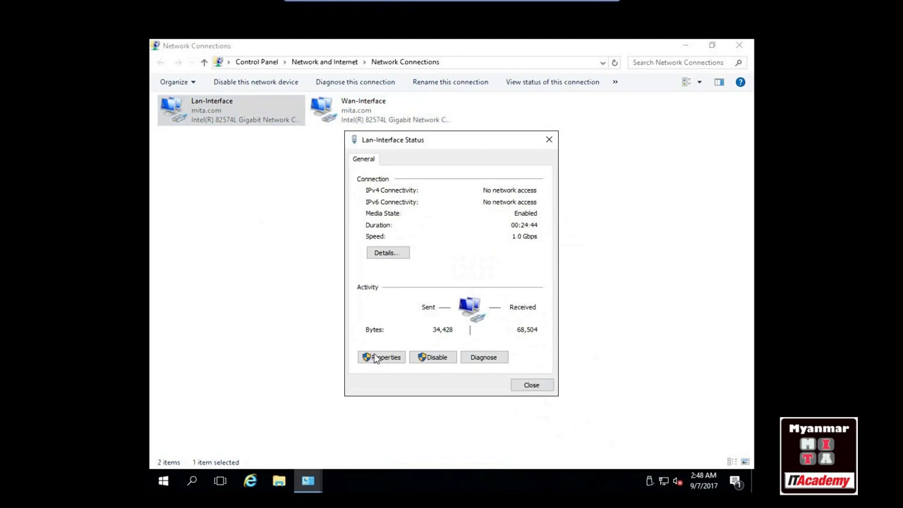
left_click(383, 357)
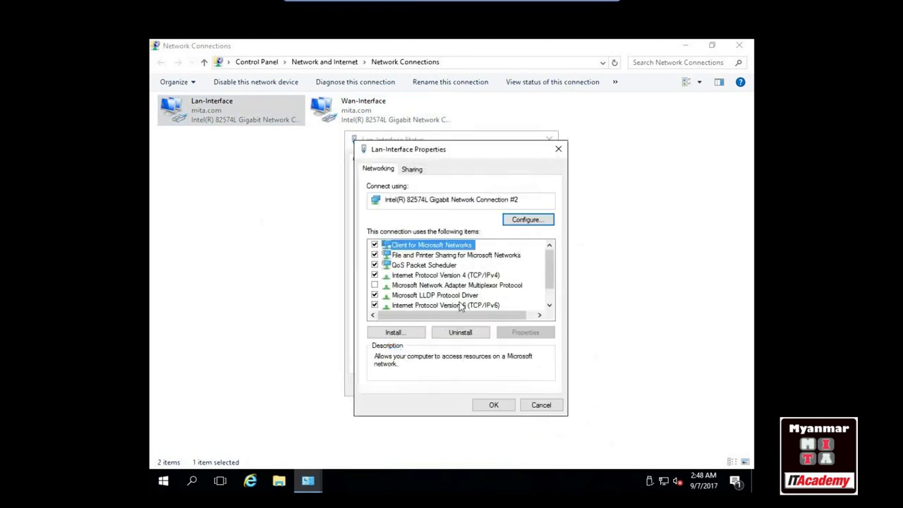
double_click(453, 276)
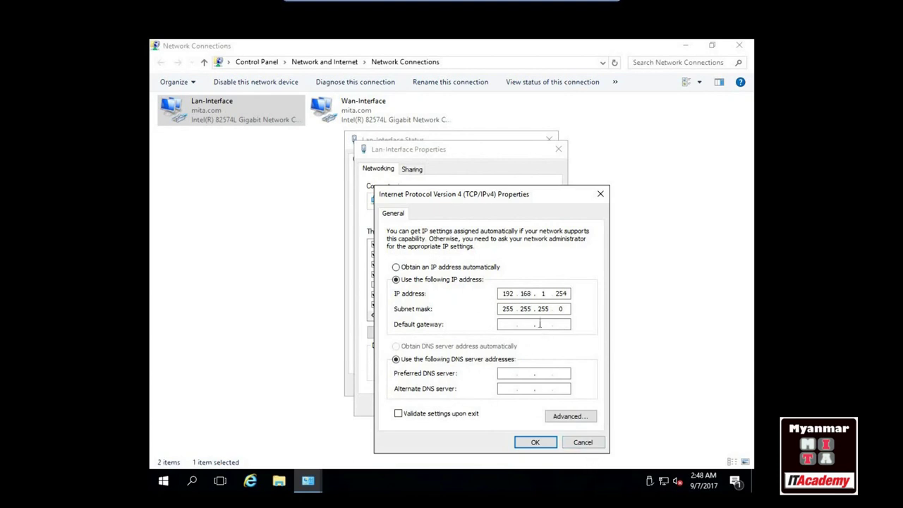
left_click(585, 441)
left_click(540, 403)
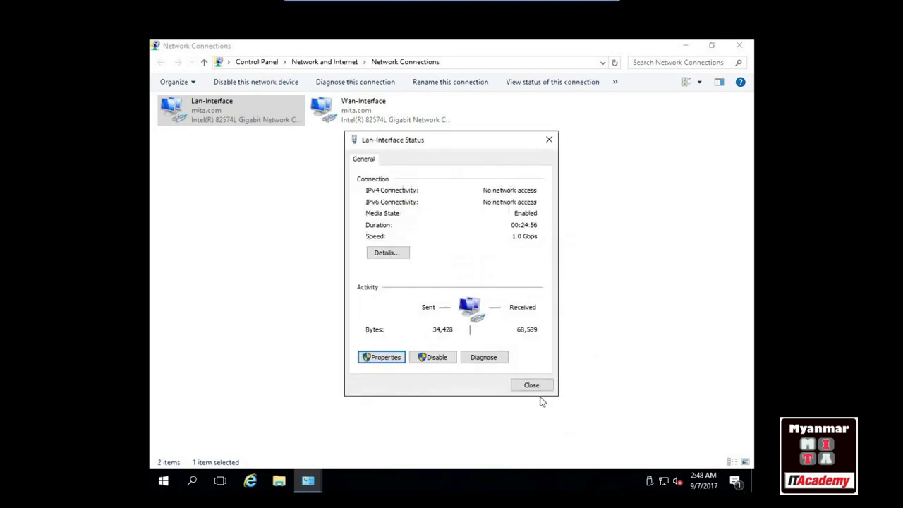
left_click(524, 383)
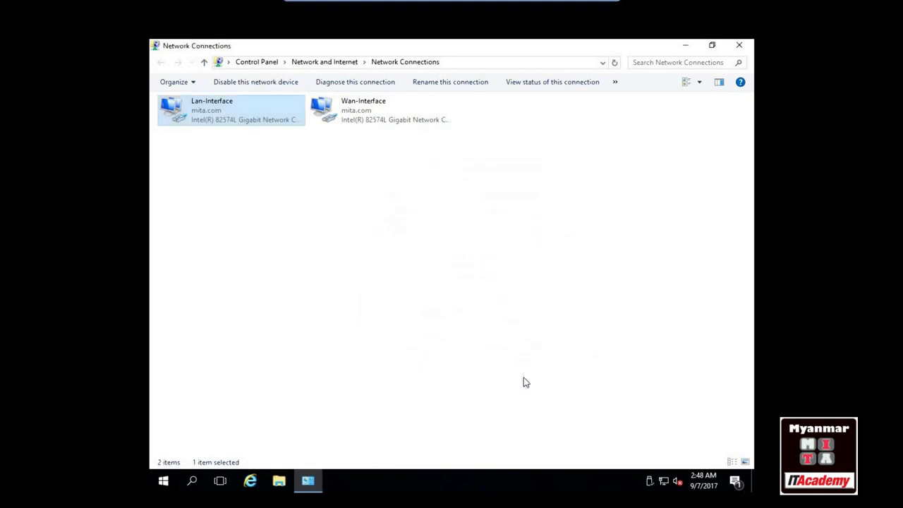
Minimize the Server 2016 console and show PC-01's console full screen
key("ctrl+alt+Return")
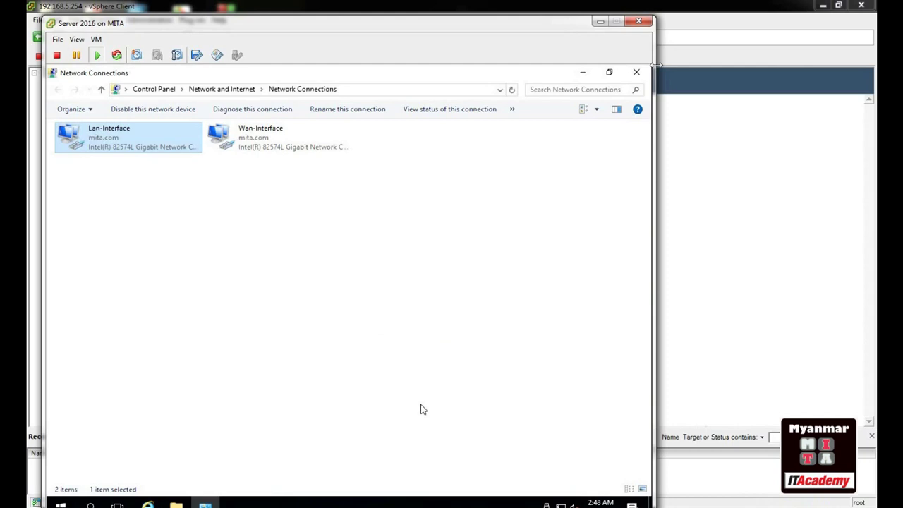
left_click(599, 24)
left_click(599, 23)
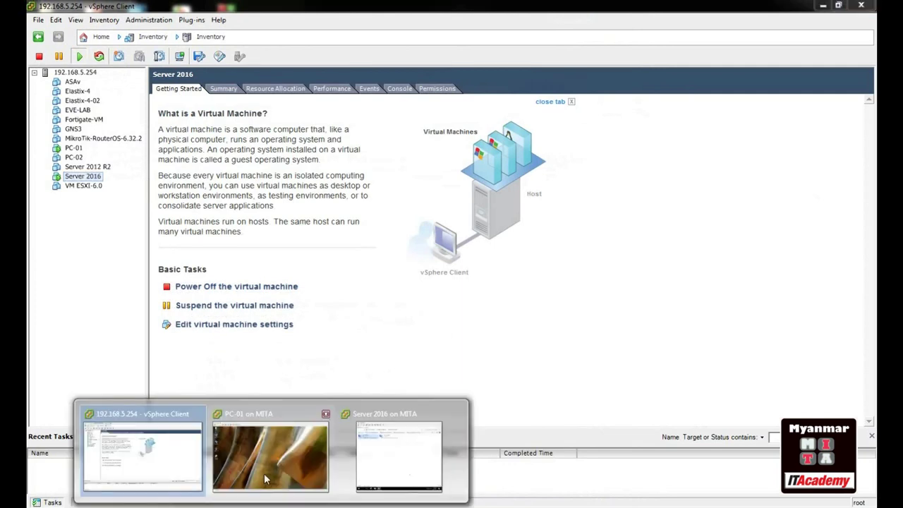
left_click(272, 443)
left_click(108, 82)
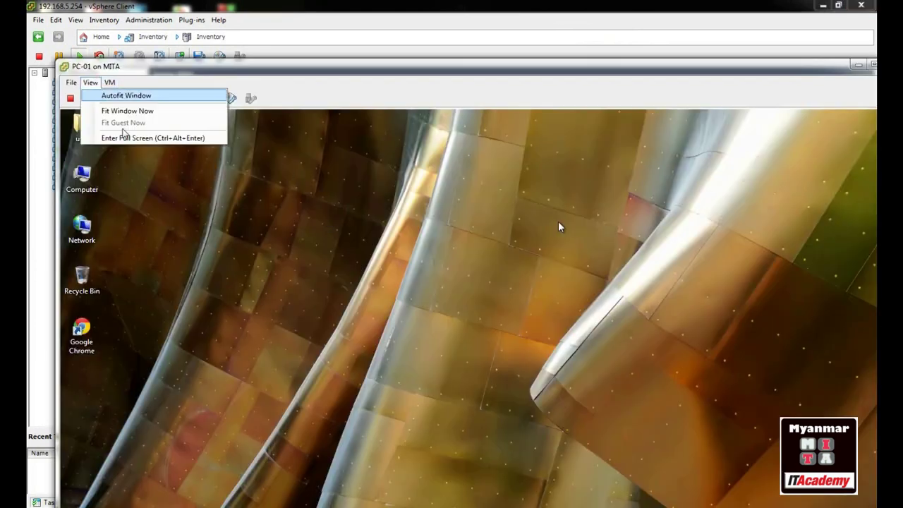
left_click(130, 138)
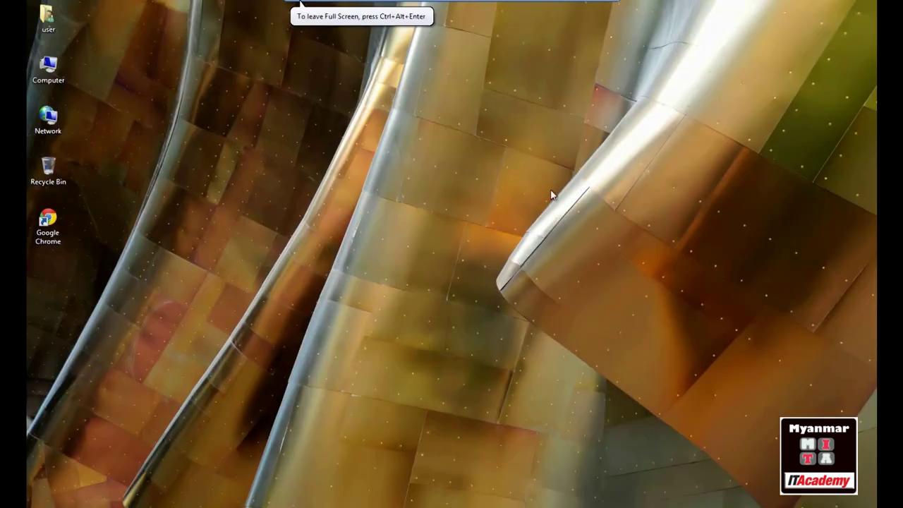
key("super+r")
type("nc")
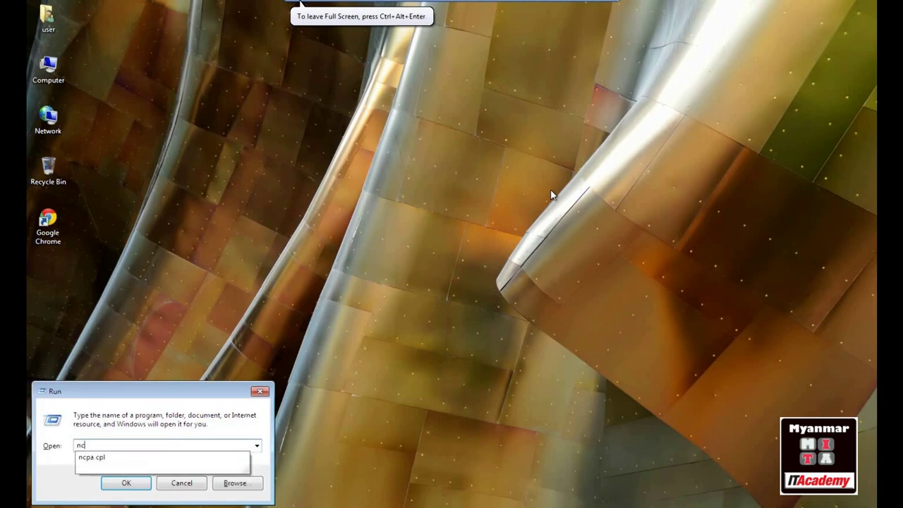
key("Down")
key("Return")
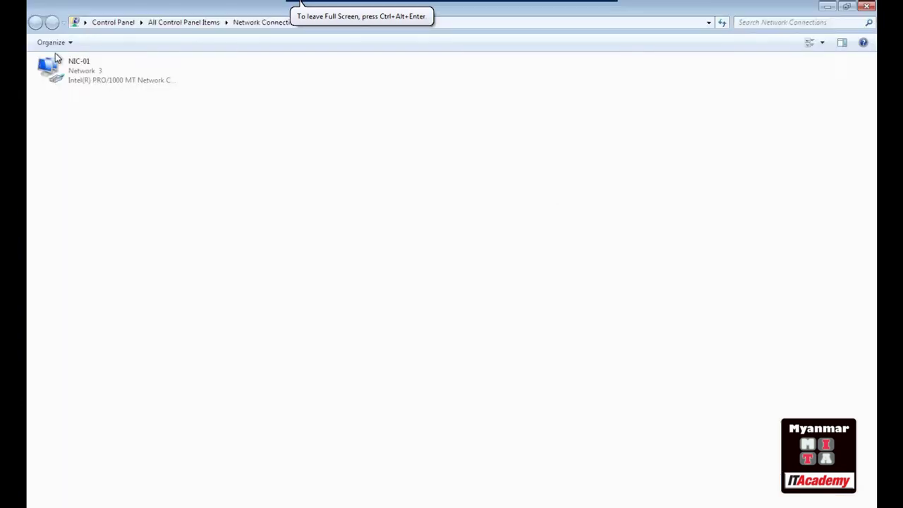
double_click(78, 76)
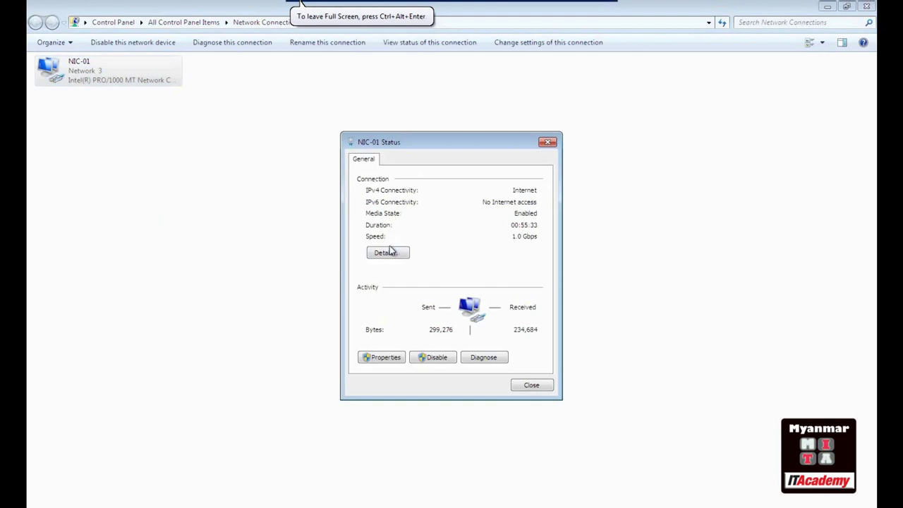
left_click(387, 253)
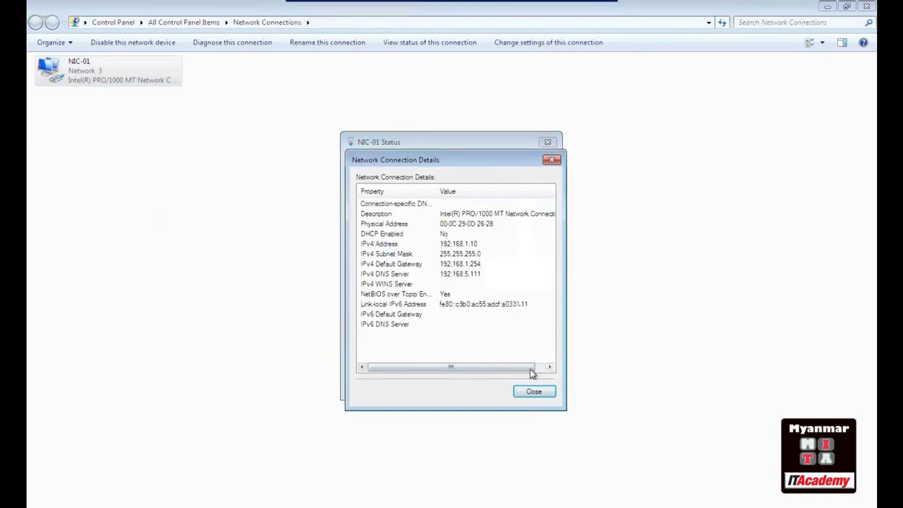
left_click(534, 392)
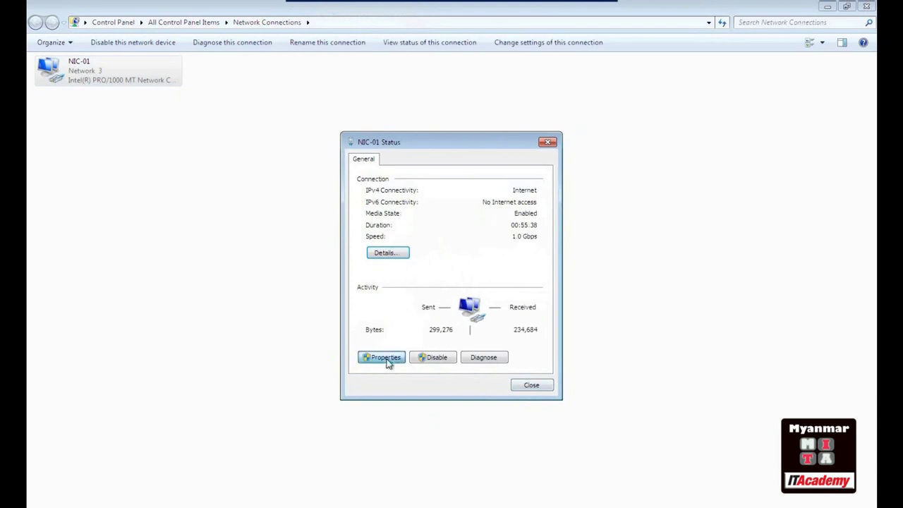
left_click(384, 358)
double_click(446, 287)
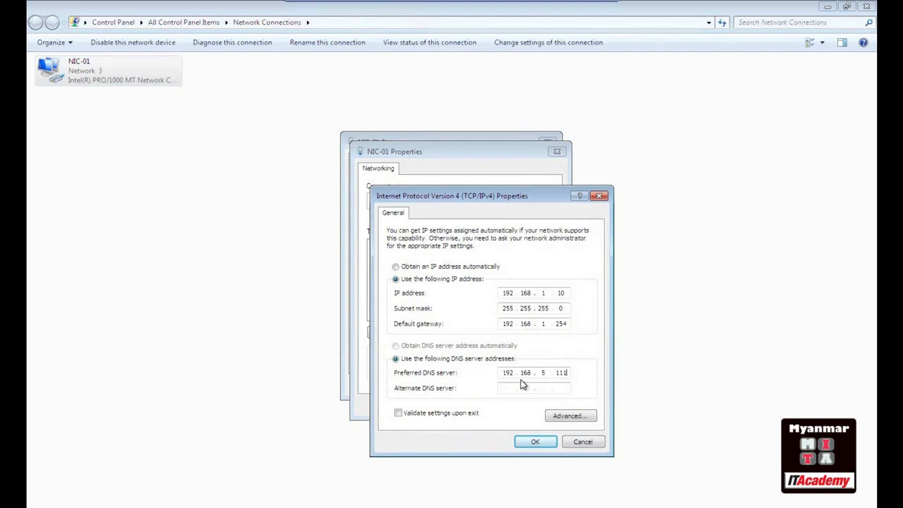
left_click(531, 437)
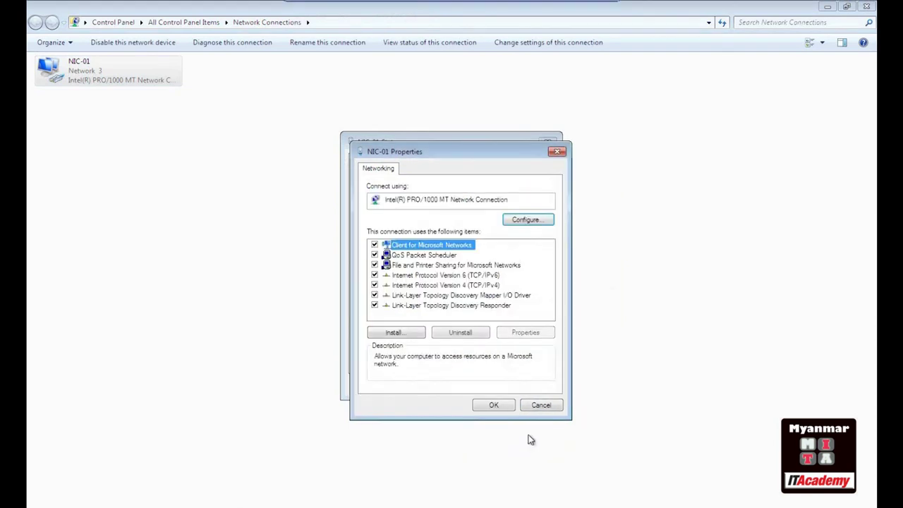
left_click(508, 403)
left_click(532, 387)
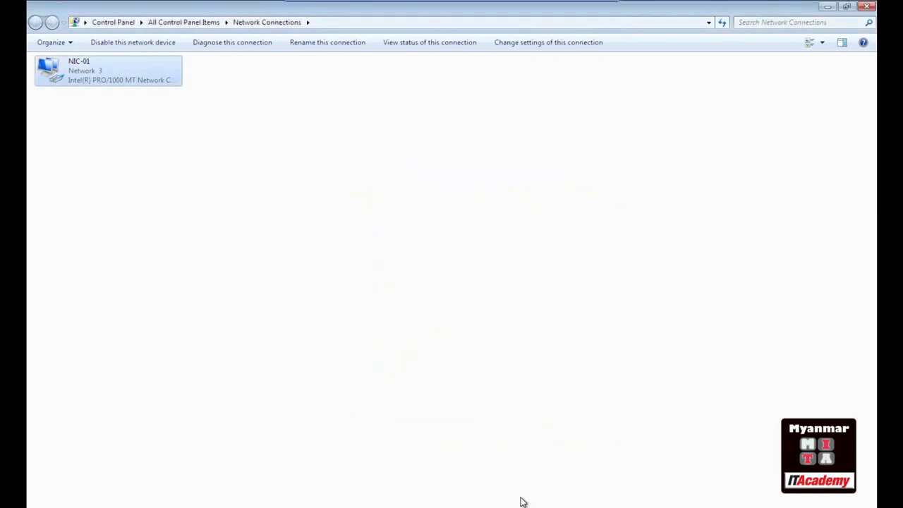
left_click(462, 292)
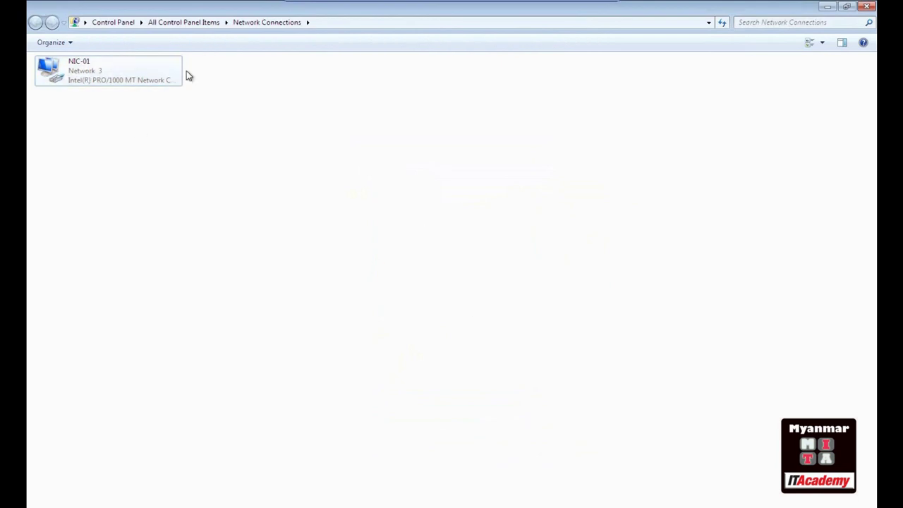
left_click(866, 7)
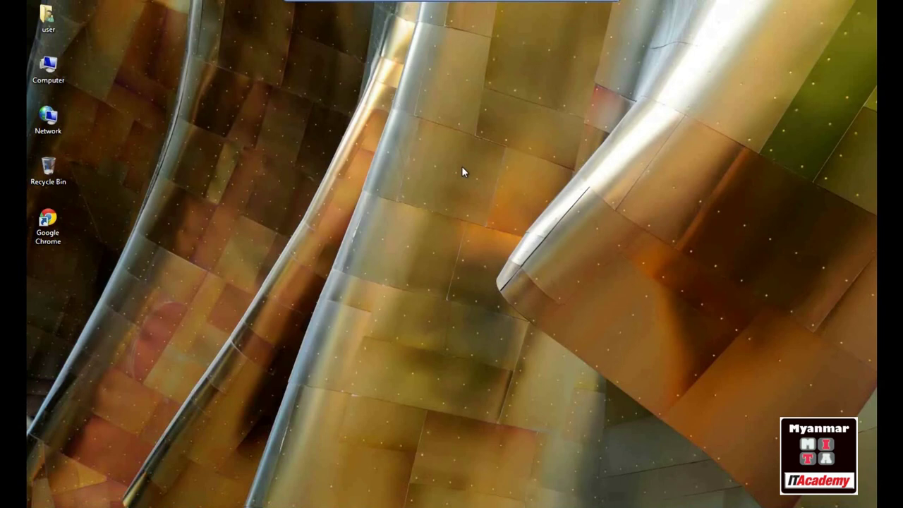
key("super+r")
type("cmd")
key("Return")
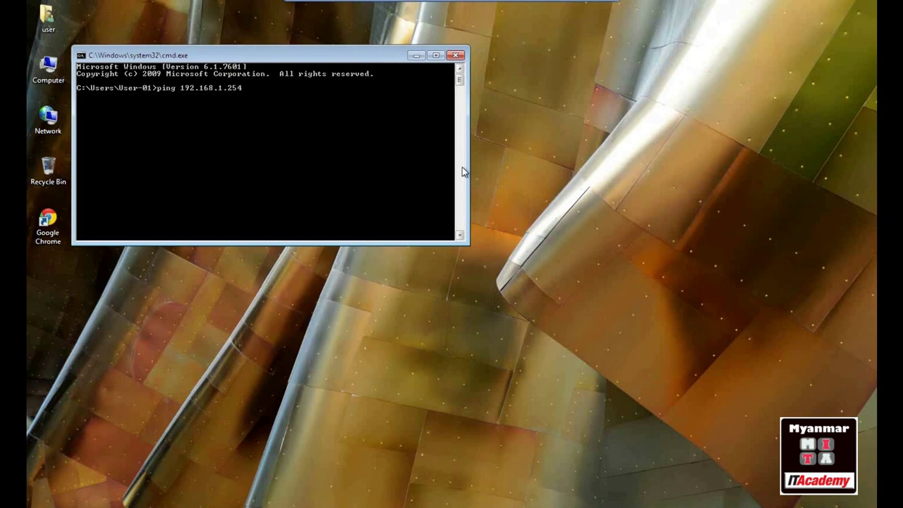
type("ping 192.168.1.254")
key("Return")
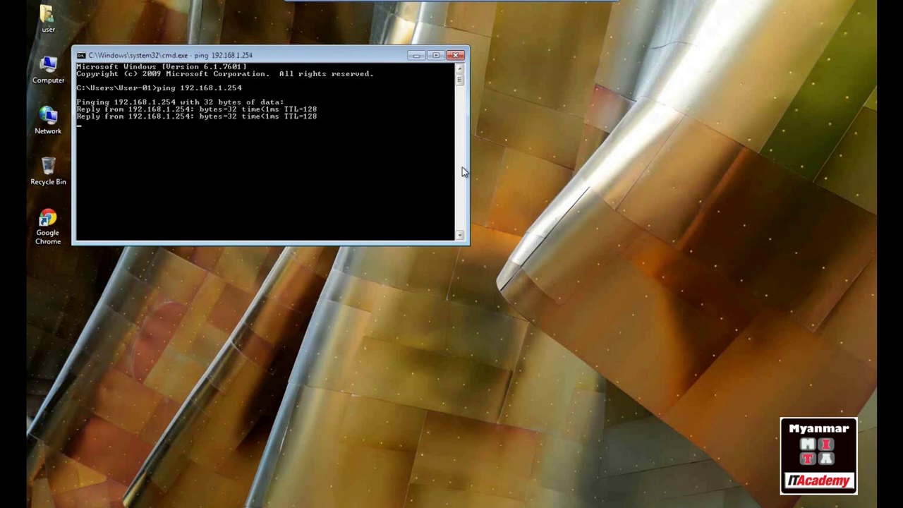
key("ctrl+c")
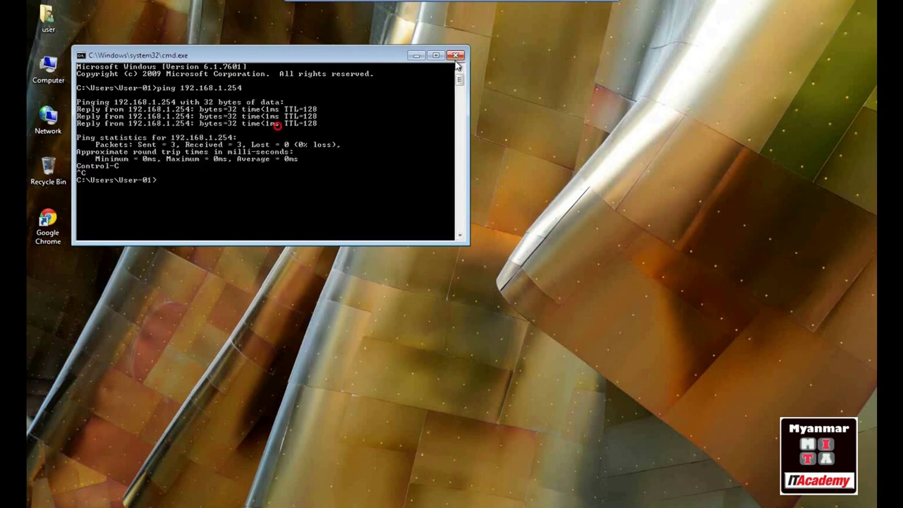
left_click(456, 56)
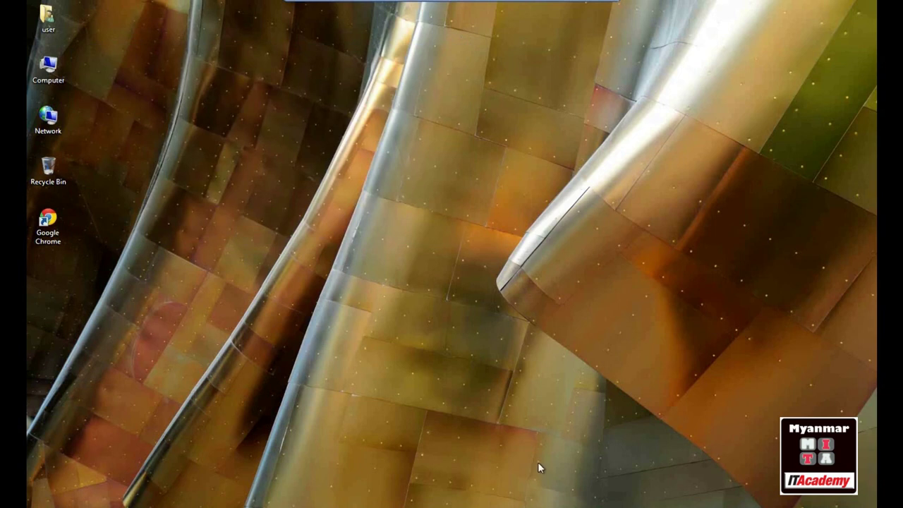
Leave PC-01's console and show the Server 2016 console full screen
key("ctrl+alt+Return")
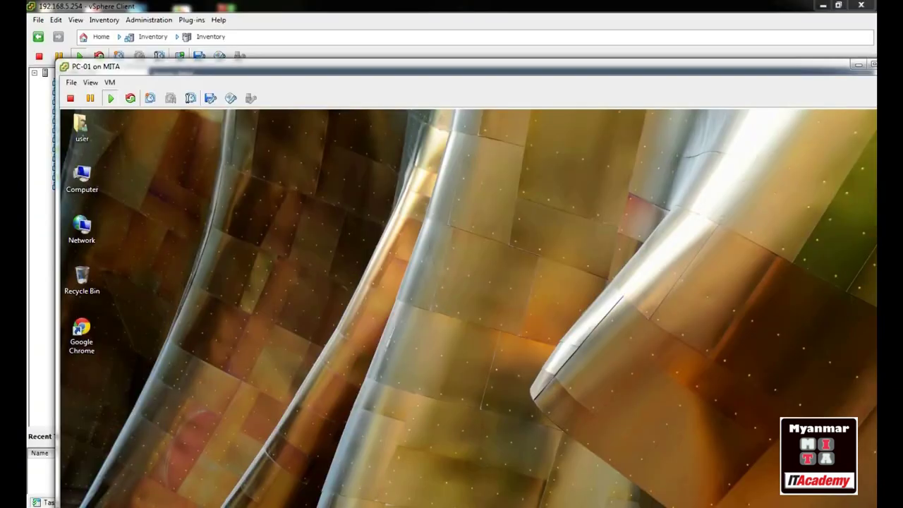
mouse_move(280, 465)
left_click(367, 445)
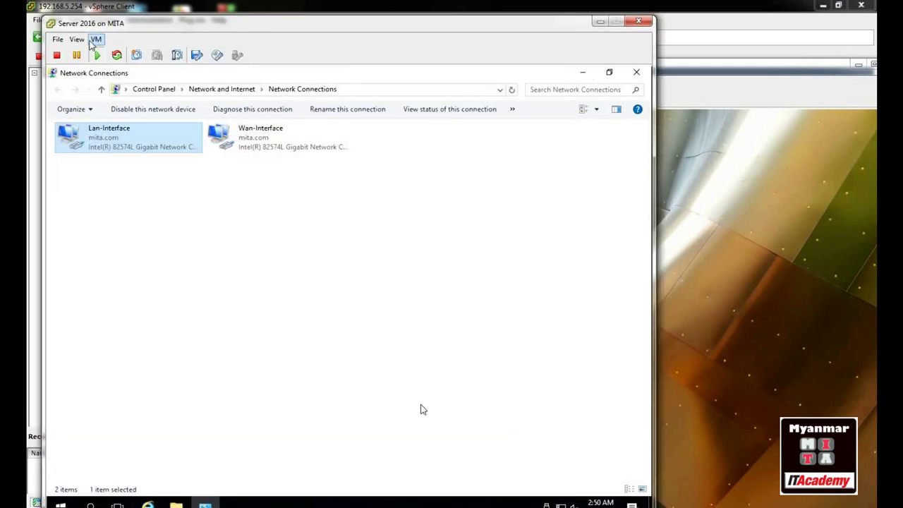
left_click(77, 39)
left_click(105, 94)
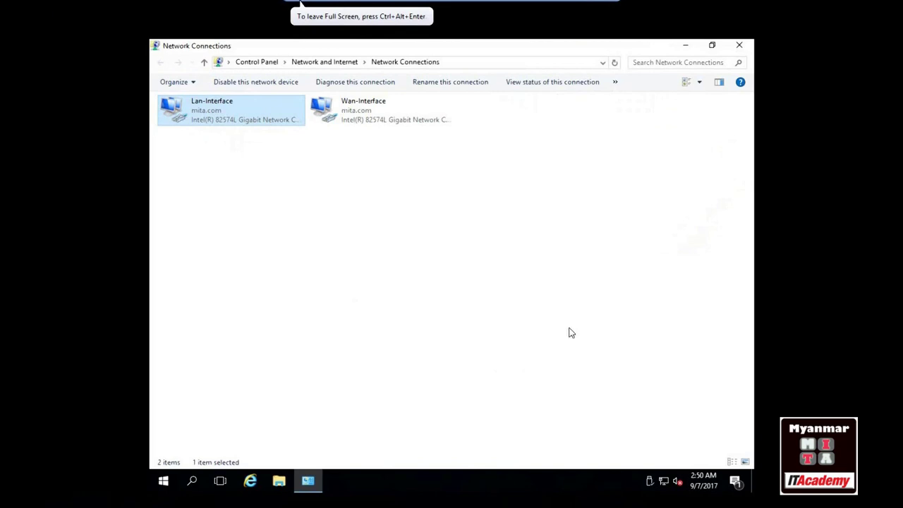
Close Network Connections, refresh the server desktop, and open the Start menu
left_click(739, 46)
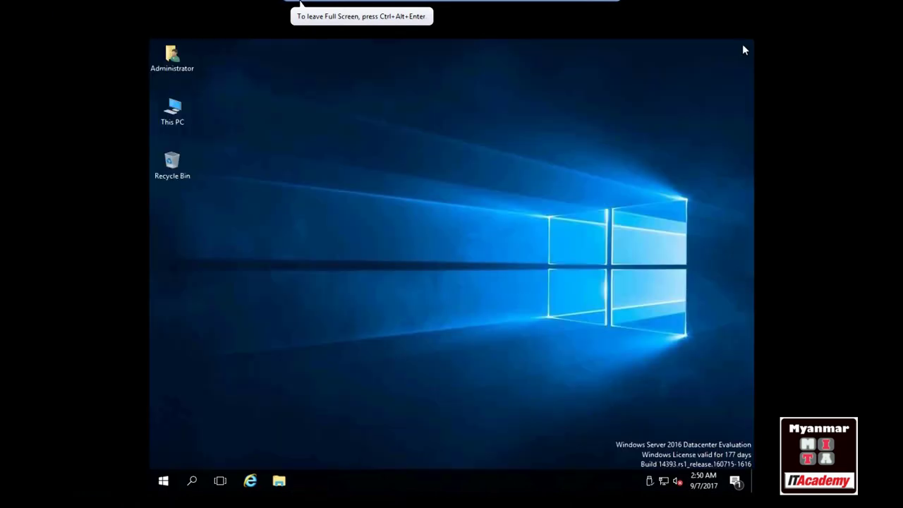
right_click(309, 134)
left_click(335, 167)
left_click(163, 481)
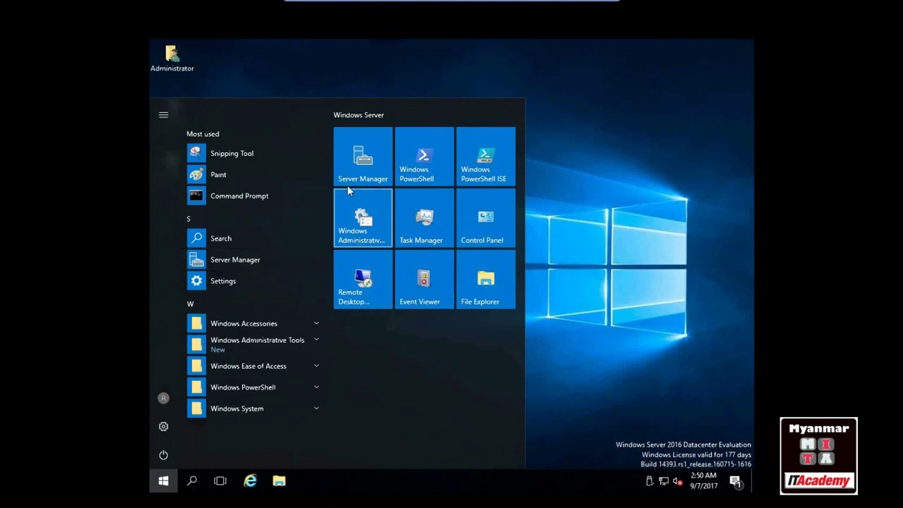
Launch Server Manager and run Add Roles and Features as role-based installation on SVR-2016.mita.com
left_click(357, 147)
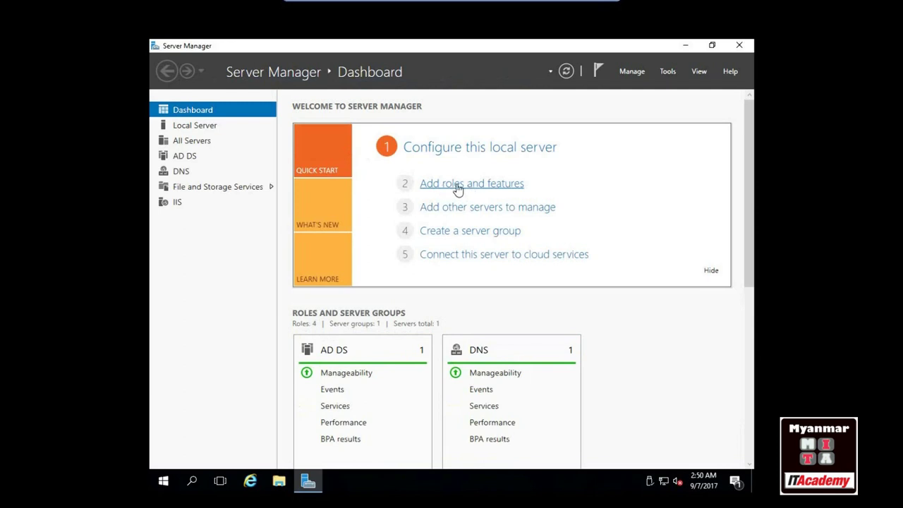
left_click(458, 185)
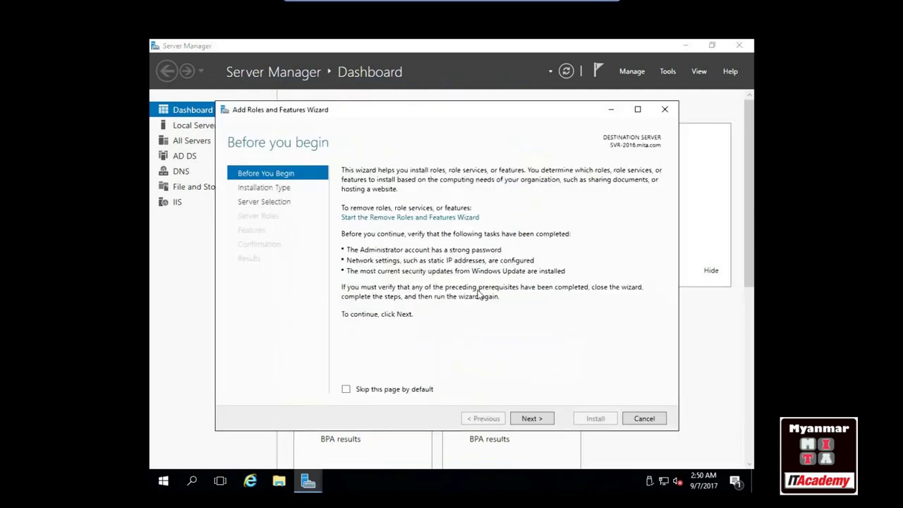
left_click(540, 423)
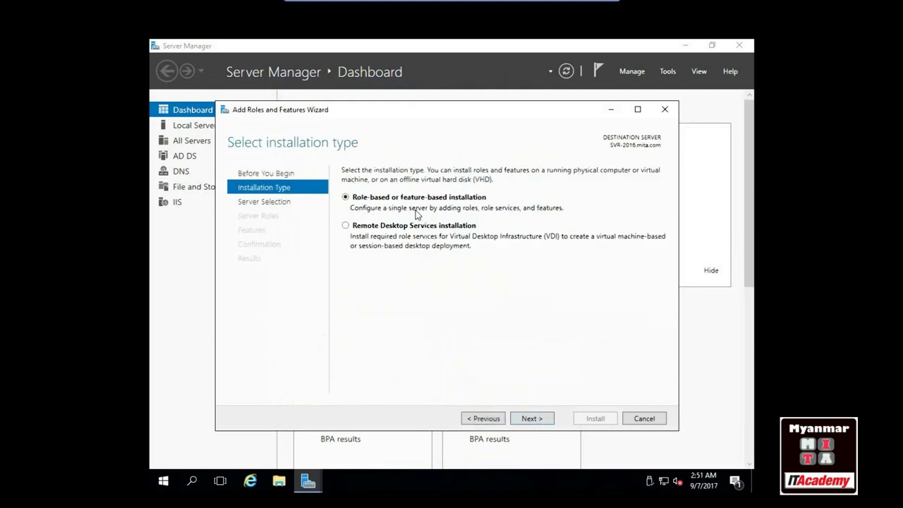
left_click(532, 420)
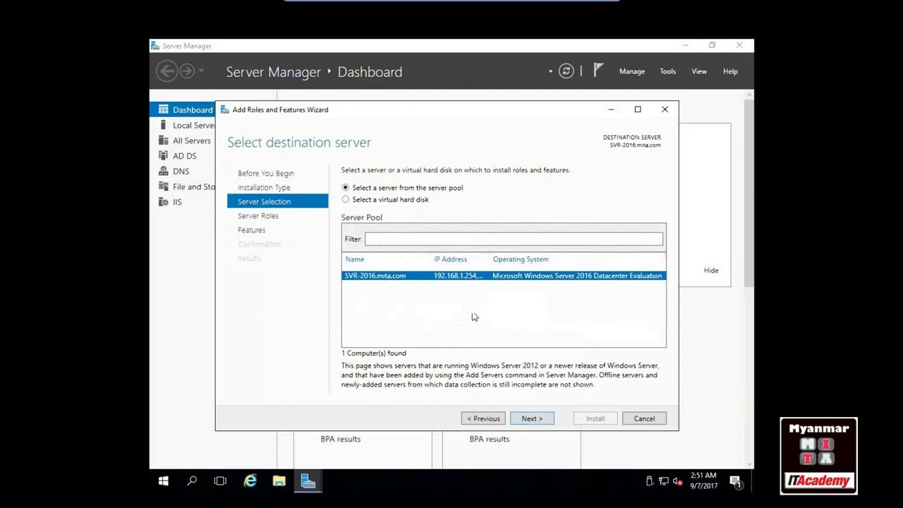
left_click(536, 420)
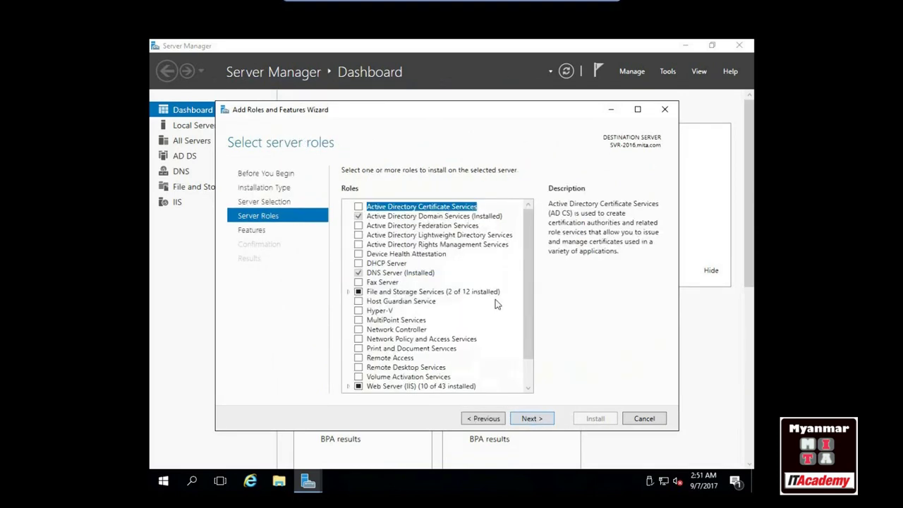
Select the Remote Access role and its Routing service with required features, reaching Confirmation
left_click_drag(528, 281, 534, 336)
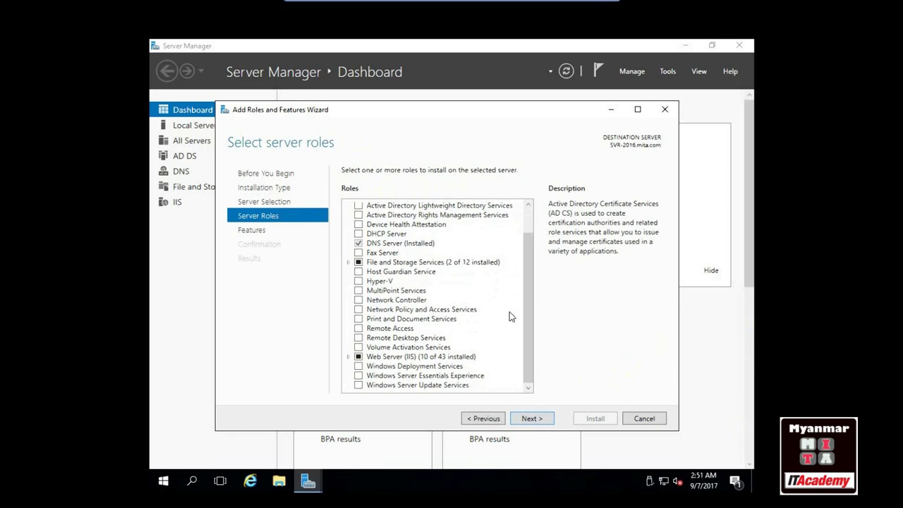
left_click(359, 328)
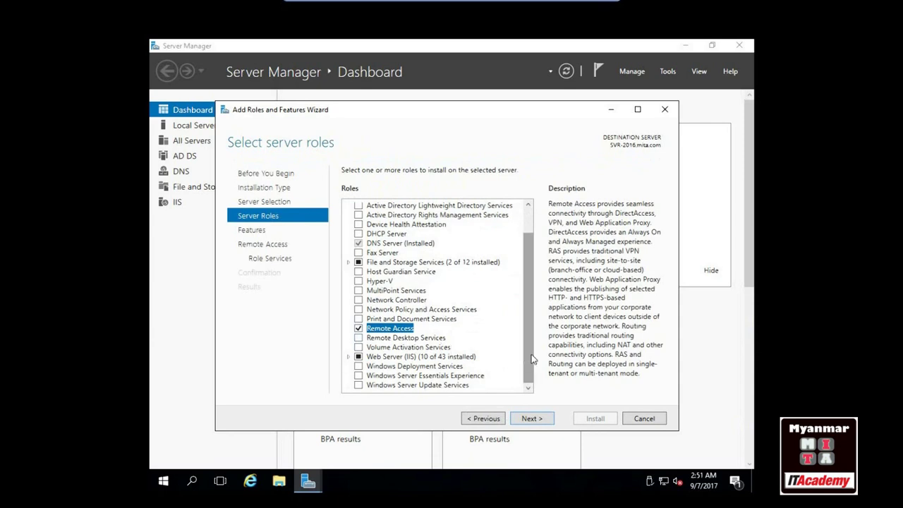
left_click(530, 418)
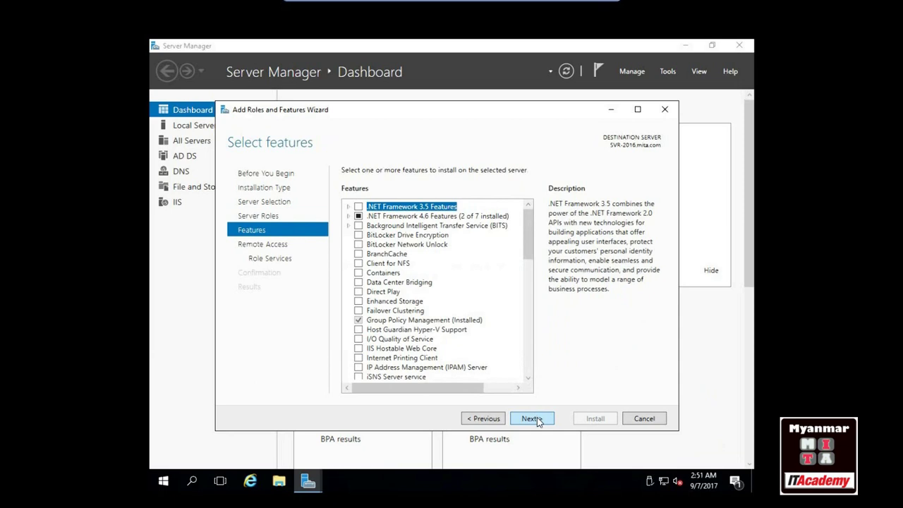
left_click(537, 421)
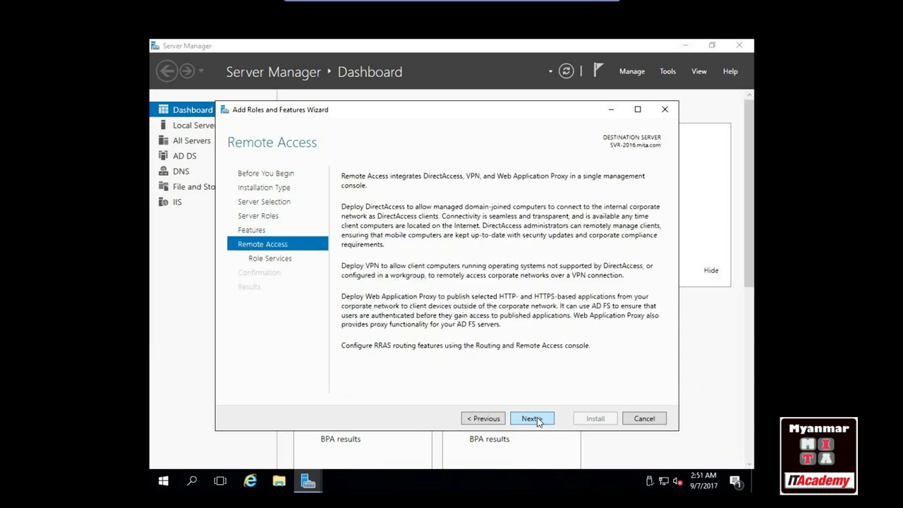
left_click(538, 421)
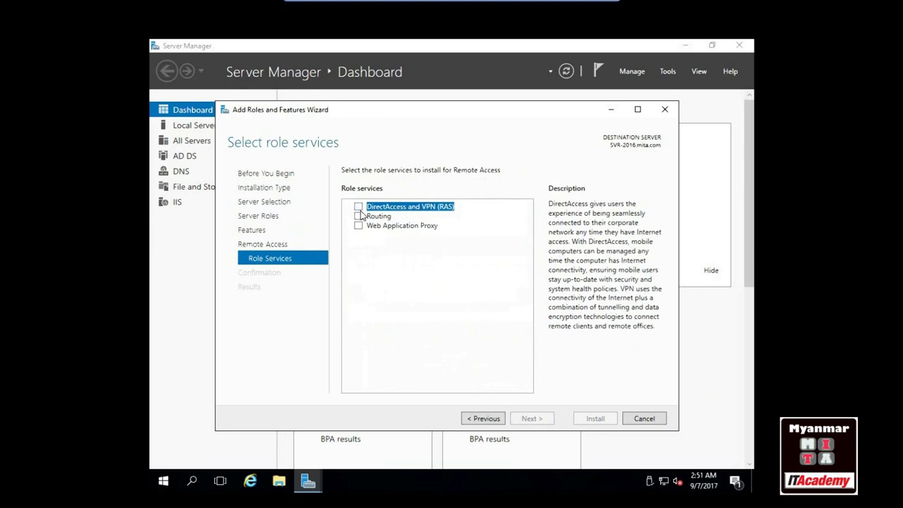
left_click(358, 215)
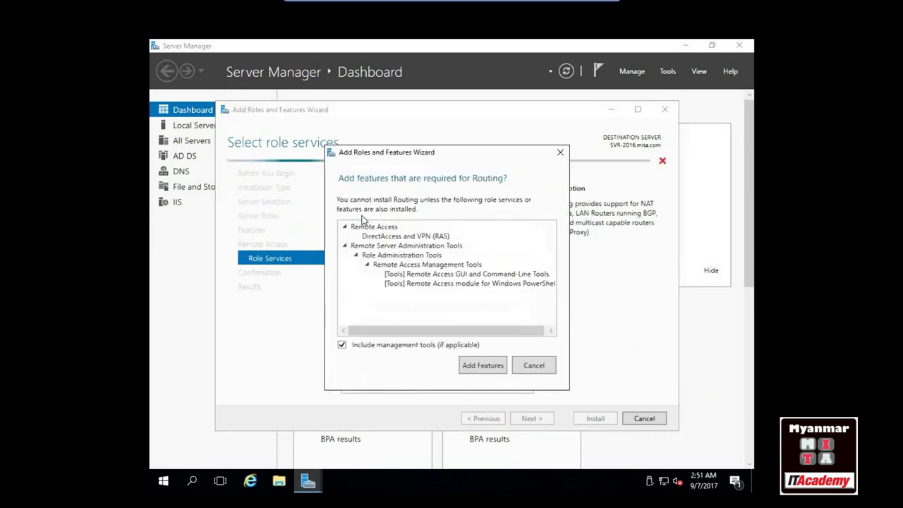
left_click(476, 367)
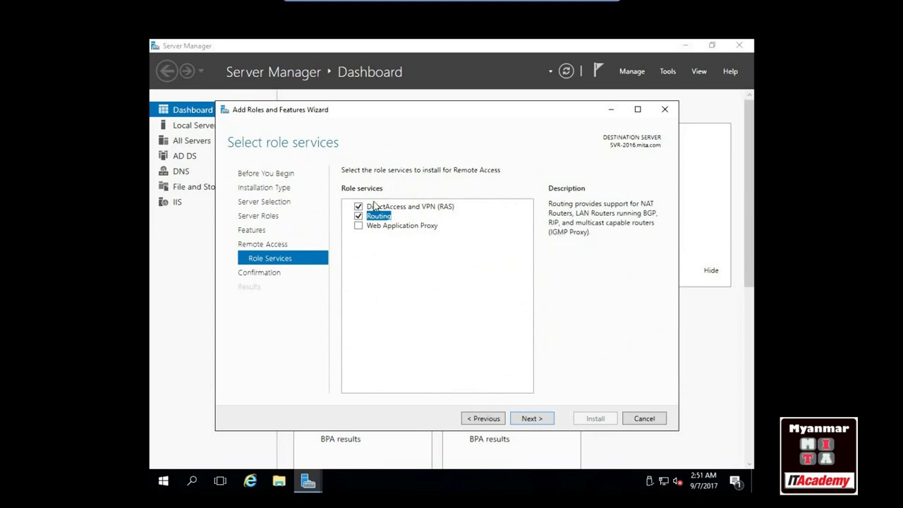
left_click(538, 419)
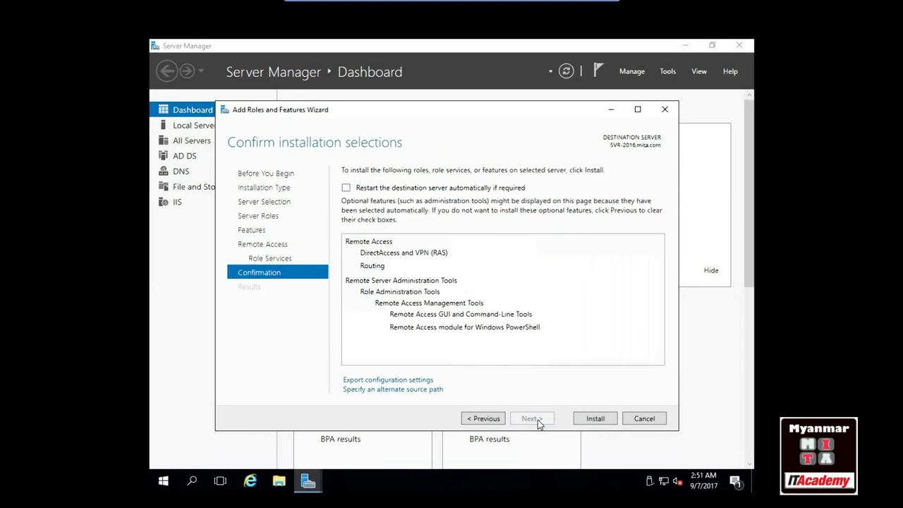
Install Remote Access with Routing, then close the finished wizard and Server Manager
left_click(595, 419)
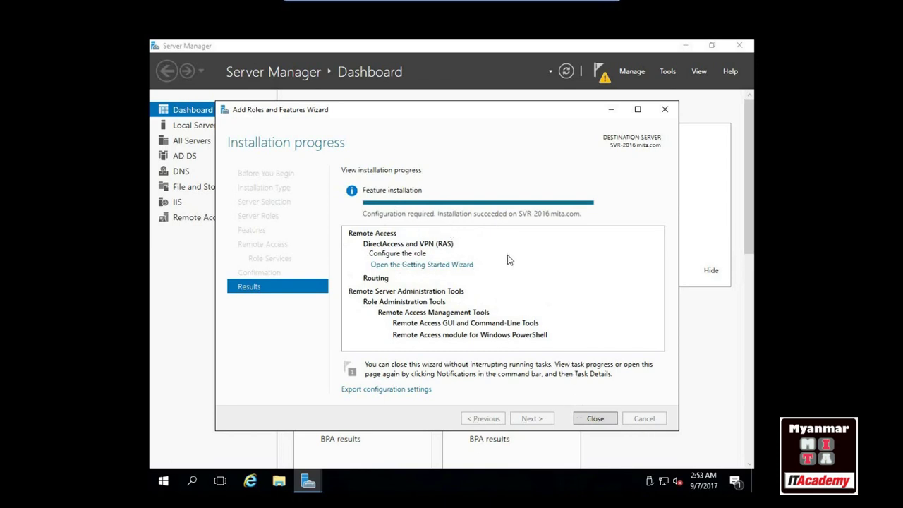
left_click(595, 418)
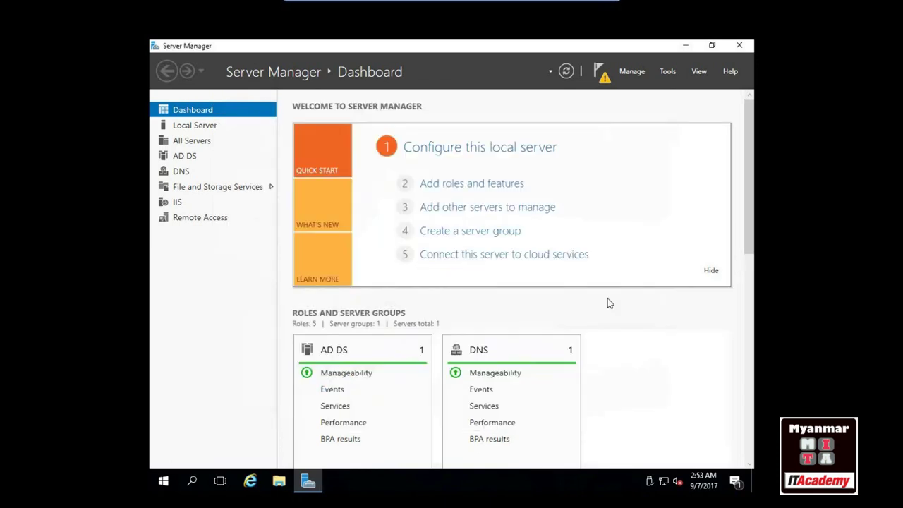
left_click(738, 47)
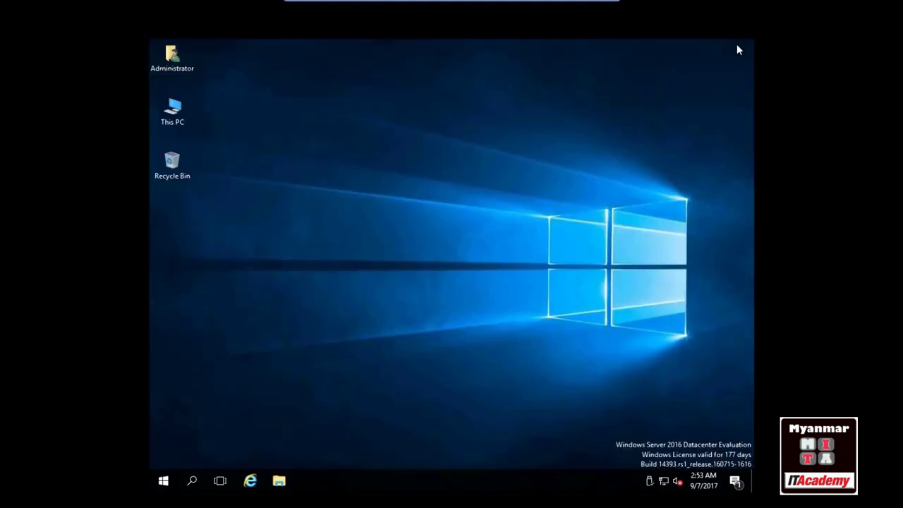
Expand Windows Administrative Tools in the Start menu and scroll to Routing and Remote Access
left_click(159, 481)
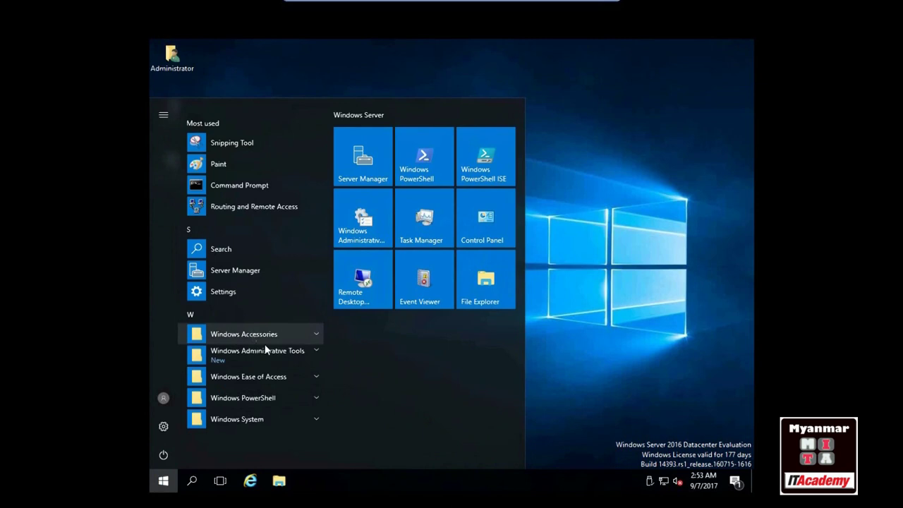
left_click(280, 356)
scroll(282, 343, "down", 2)
scroll(281, 343, "down", 2)
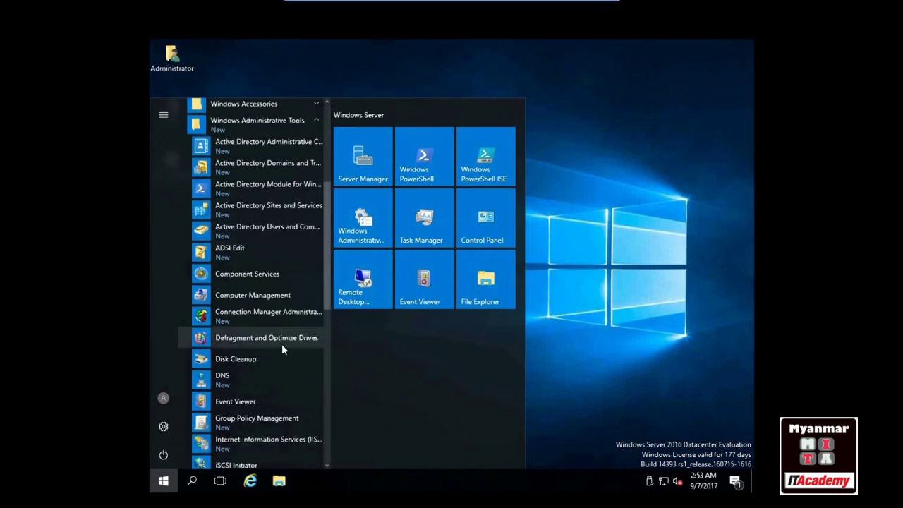
scroll(282, 343, "down", 2)
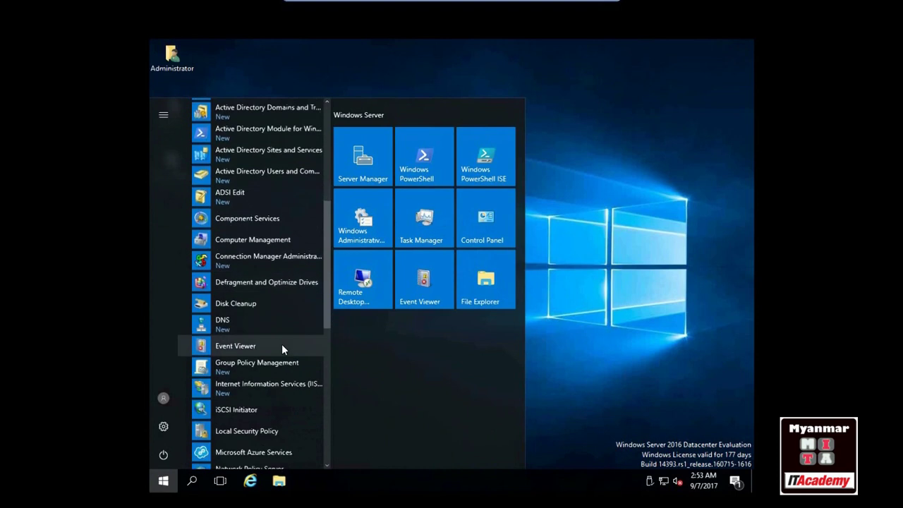
scroll(282, 344, "down", 8)
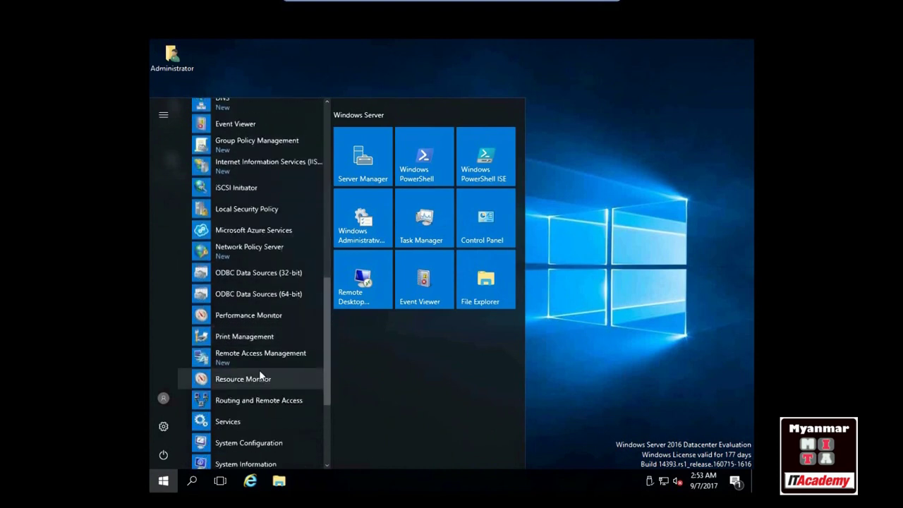
Launch Routing and Remote Access from Windows Administrative Tools for SVR-2016
left_click(234, 401)
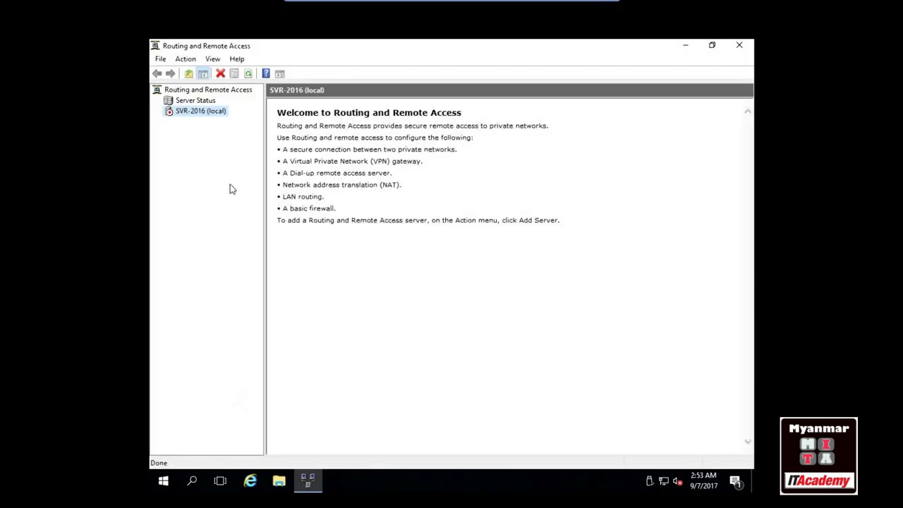
Start the Routing and Remote Access setup wizard on SVR-2016 and choose the NAT configuration
right_click(206, 118)
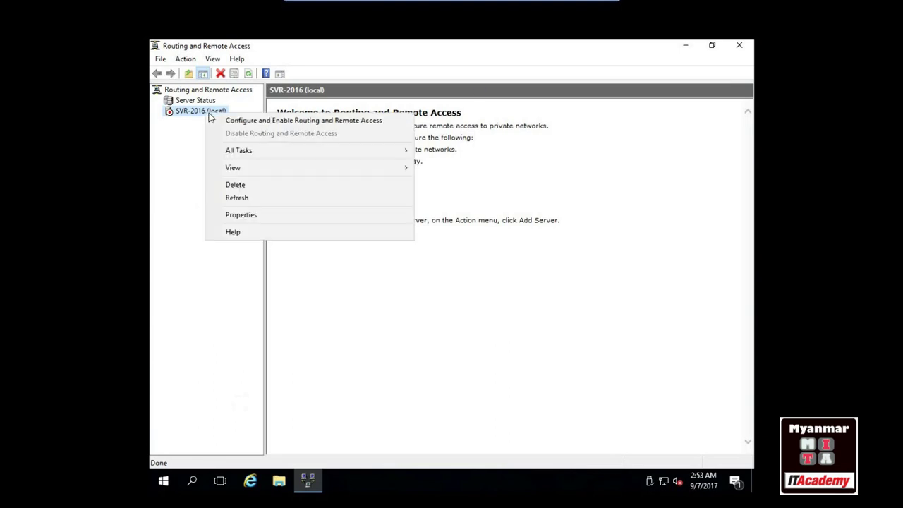
left_click(233, 120)
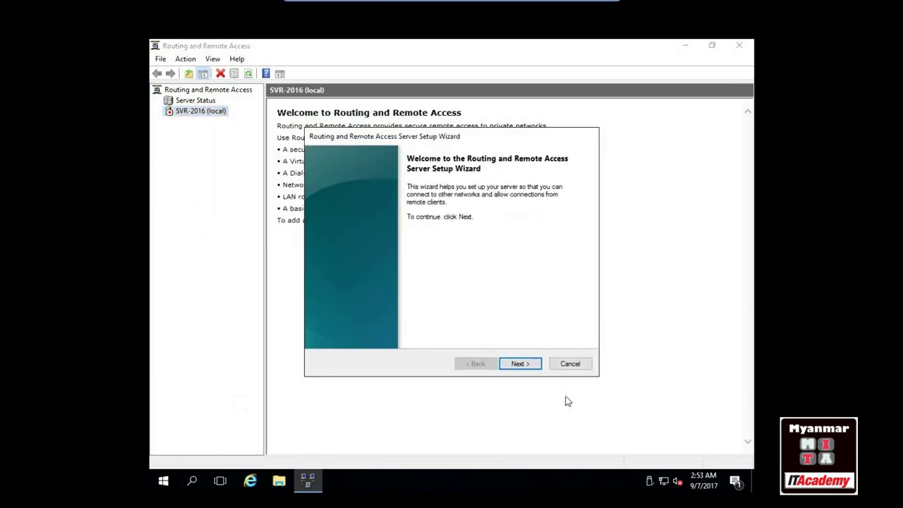
left_click(522, 367)
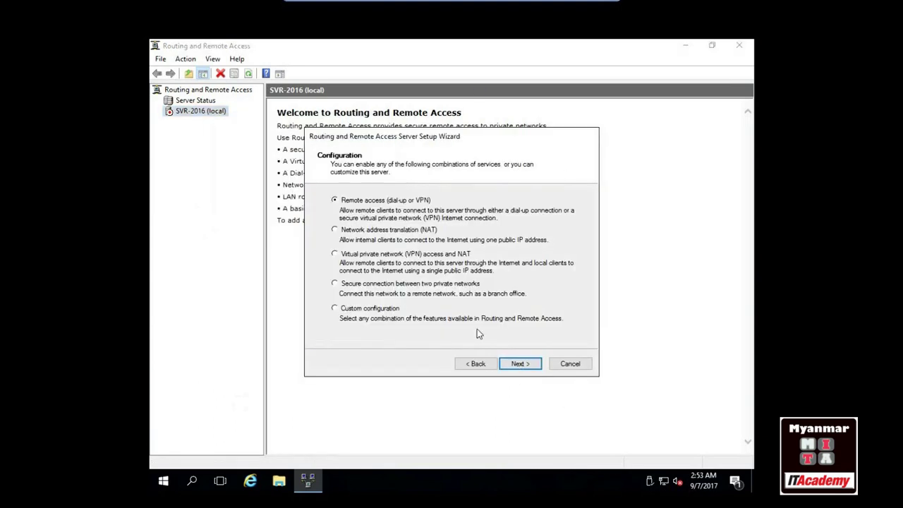
left_click(334, 230)
left_click(521, 371)
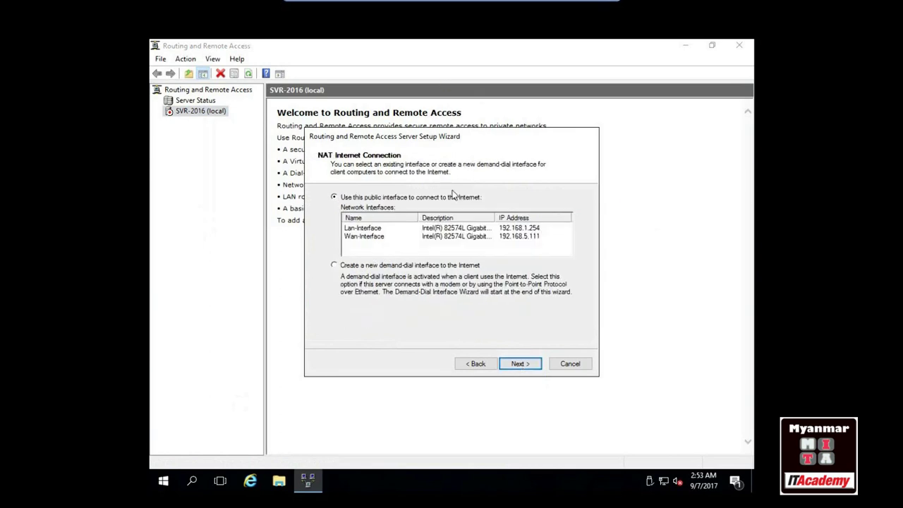
Select Wan-Interface as the internet connection, keep basic name services and the 192.168.1.0 range, and finish
left_click_drag(368, 137, 362, 158)
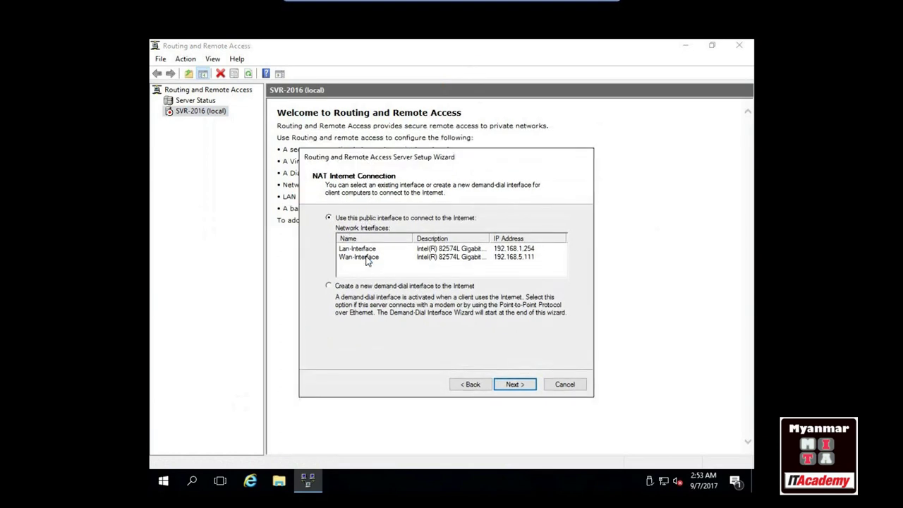
left_click(368, 258)
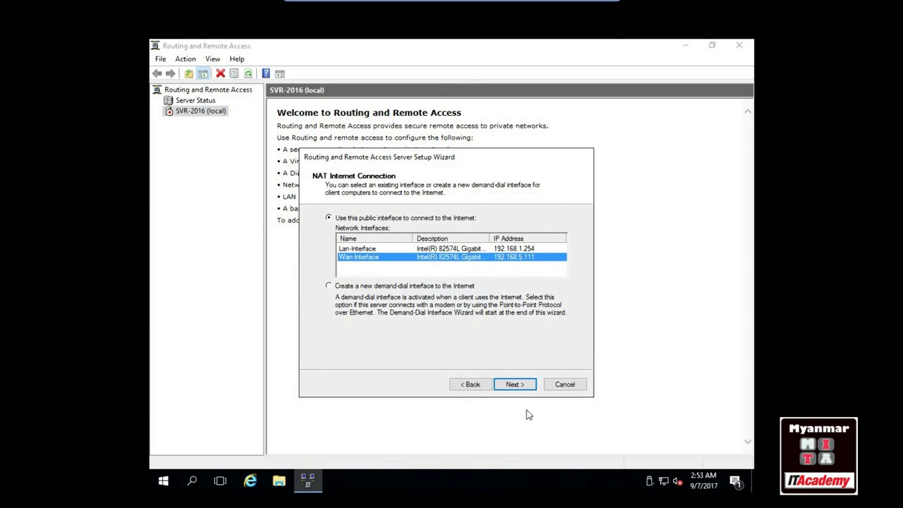
left_click(517, 388)
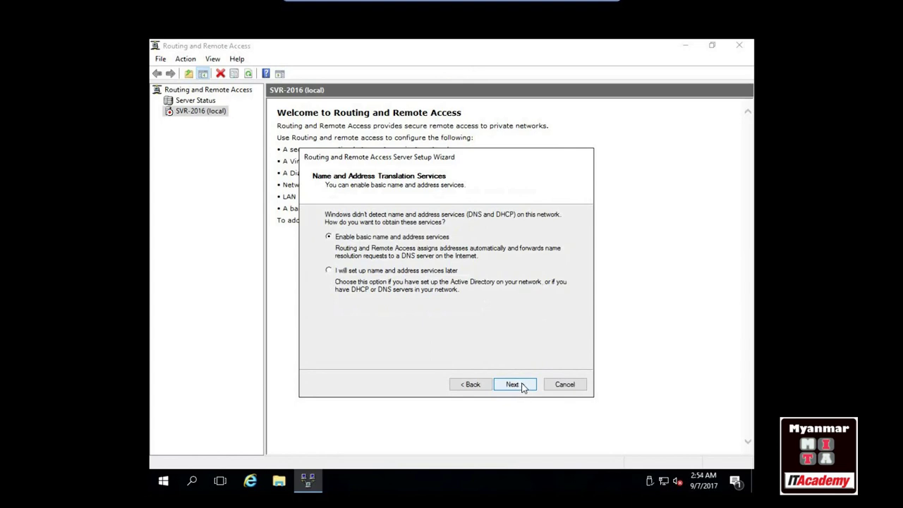
left_click(523, 387)
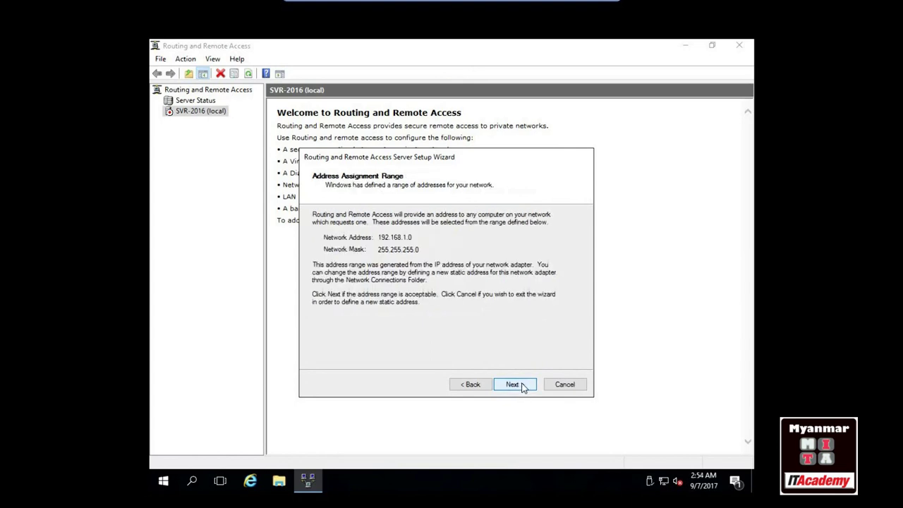
left_click(523, 387)
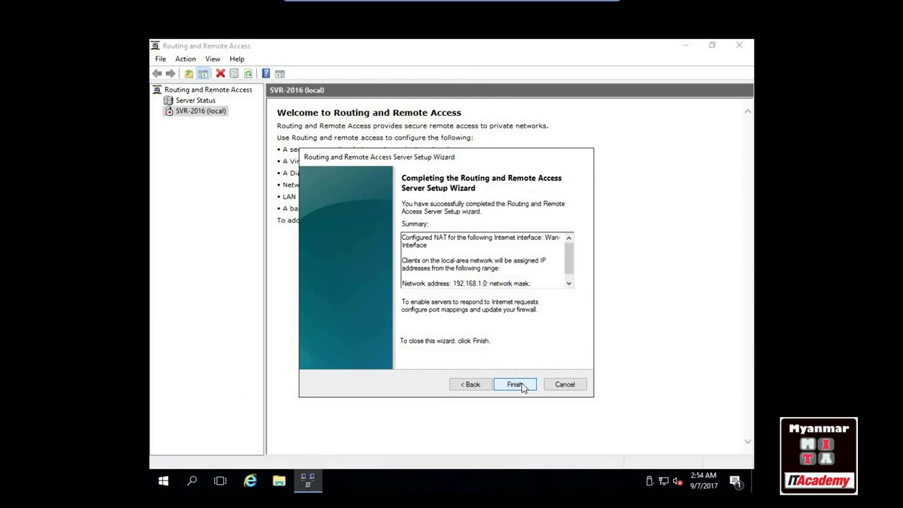
left_click(520, 385)
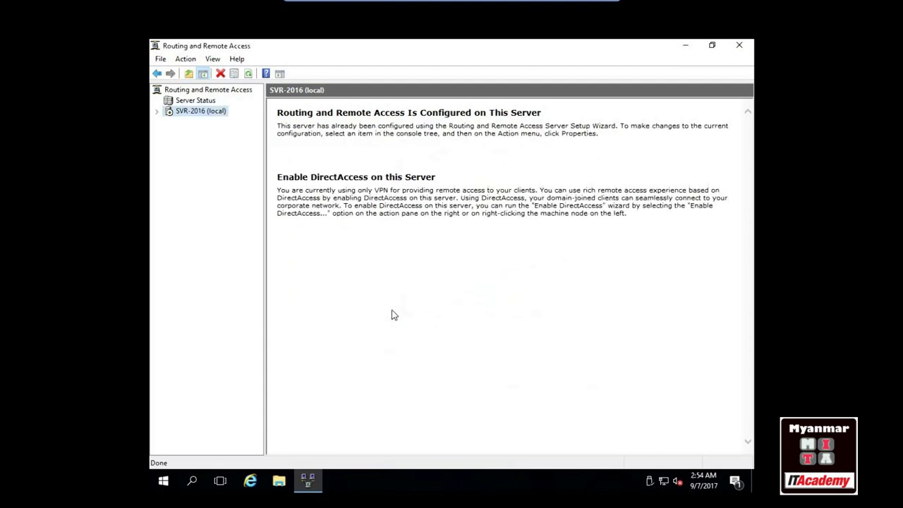
Expand SVR-2016 (local), close the RRAS console and refresh the server desktop
left_click(158, 113)
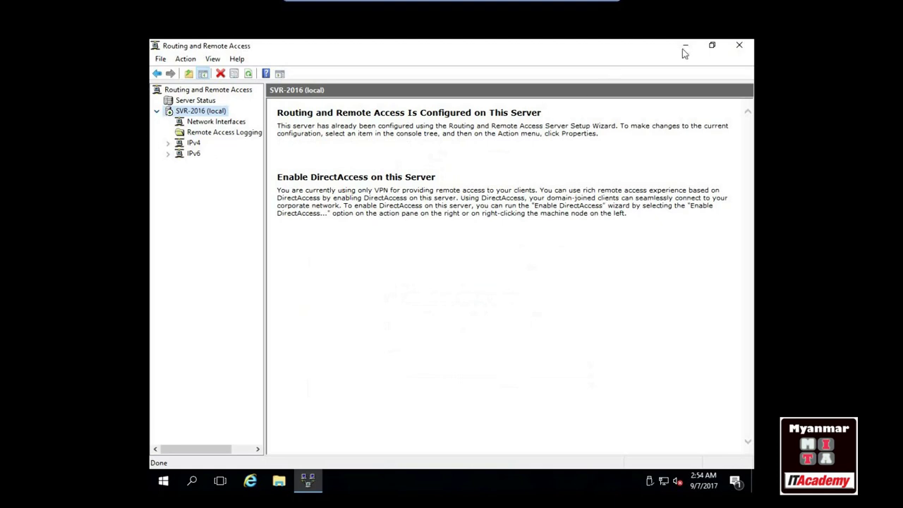
left_click(738, 46)
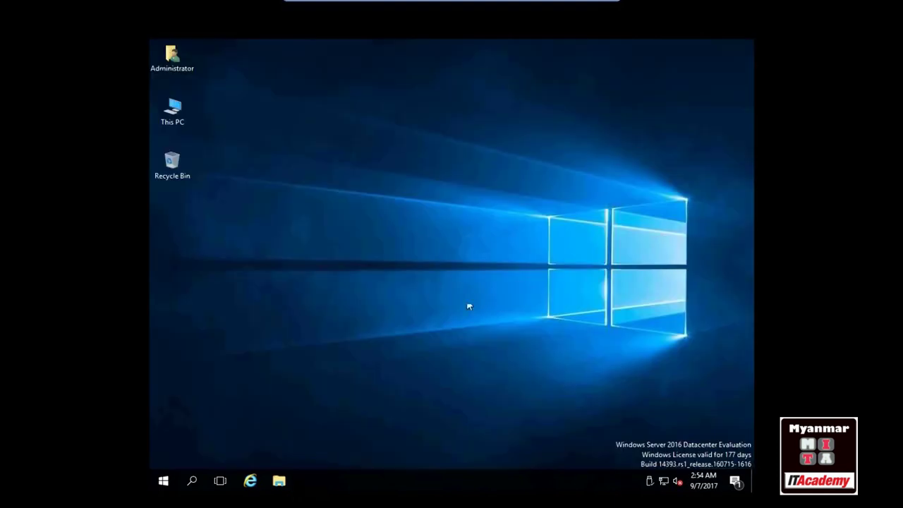
right_click(415, 202)
left_click(438, 233)
Leave the server's full screen and show the PC-01 console full screen
key("ctrl+alt+Return")
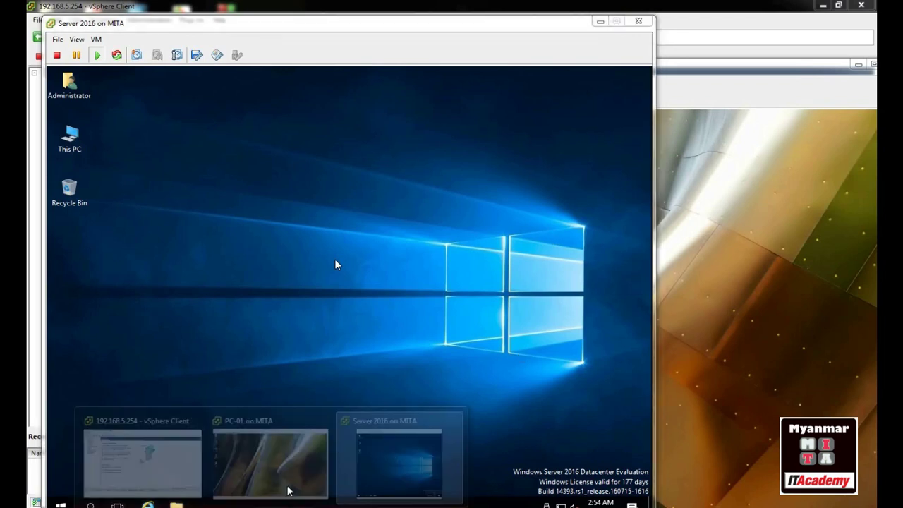
left_click(295, 473)
left_click(91, 82)
left_click(117, 139)
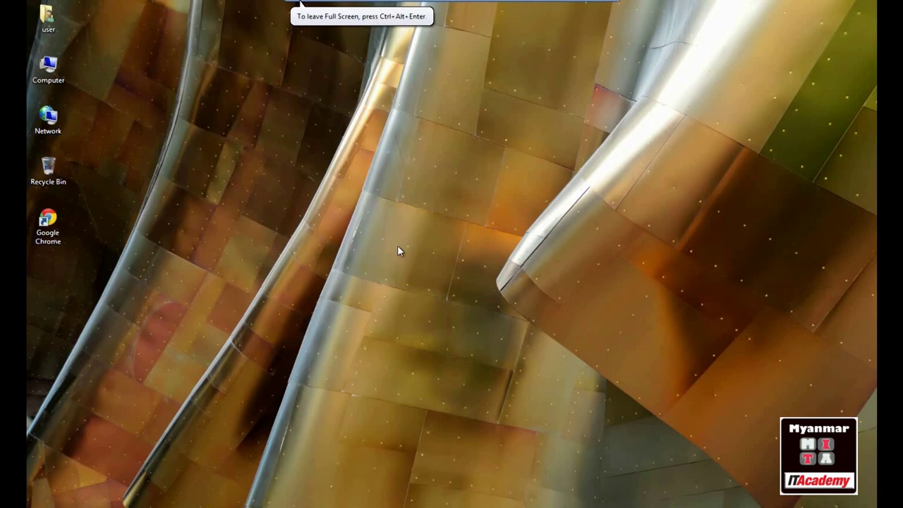
Open a command prompt on PC-01 and check its address with ipconfig and DNS with nslookup
key("super+r")
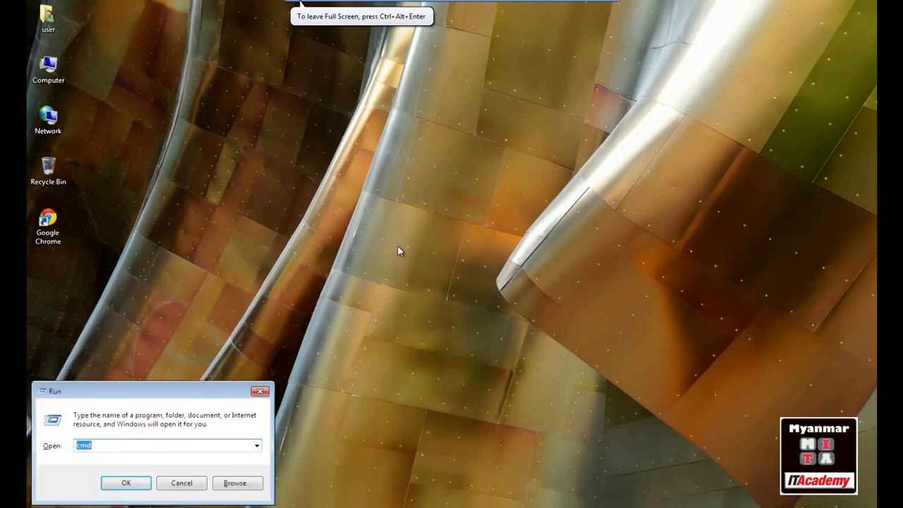
key("Return")
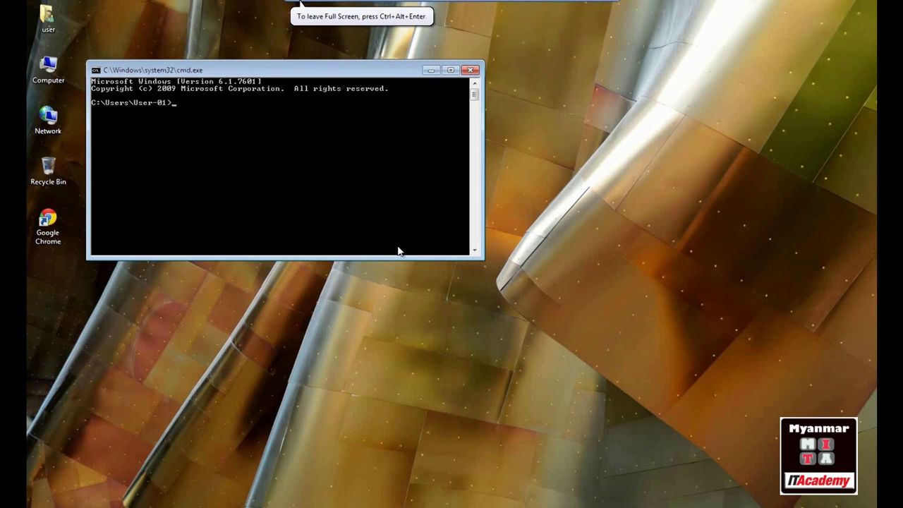
type("ipconfig")
key("Return")
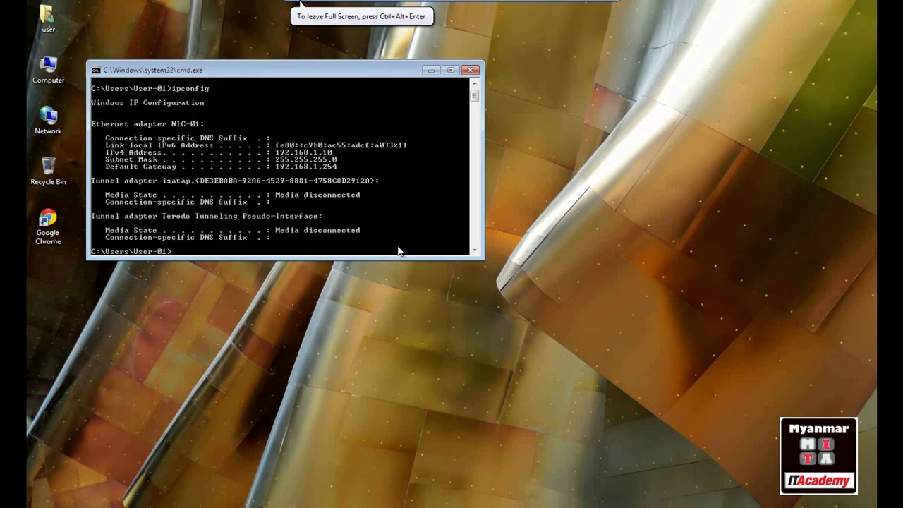
scroll(385, 194, "down", 1)
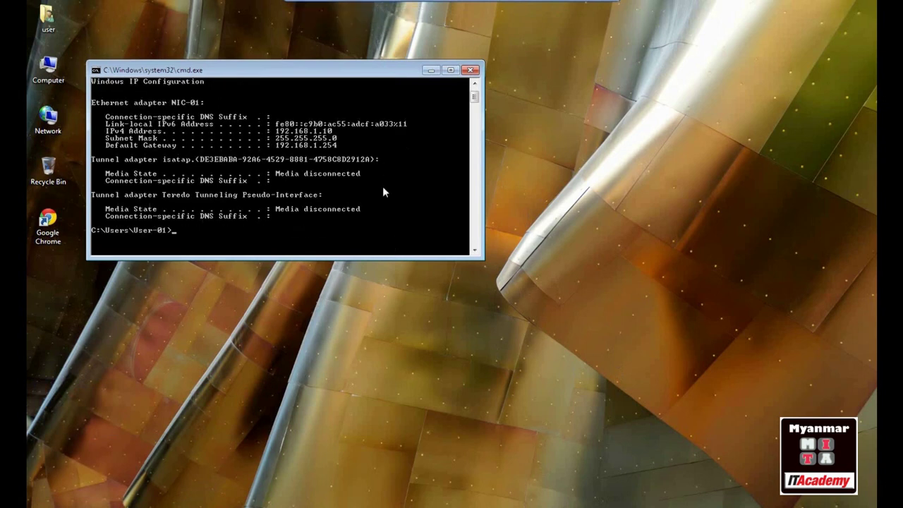
type("nslookup")
key("Return")
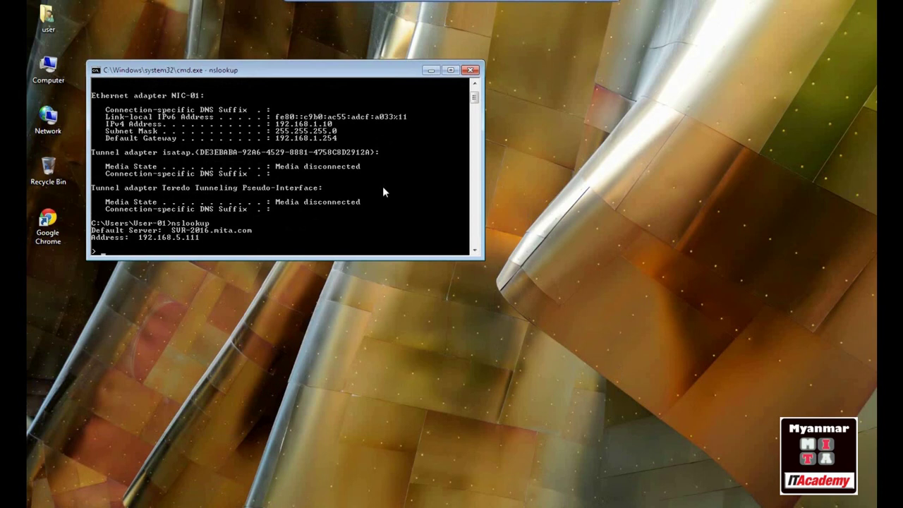
key("ctrl+c")
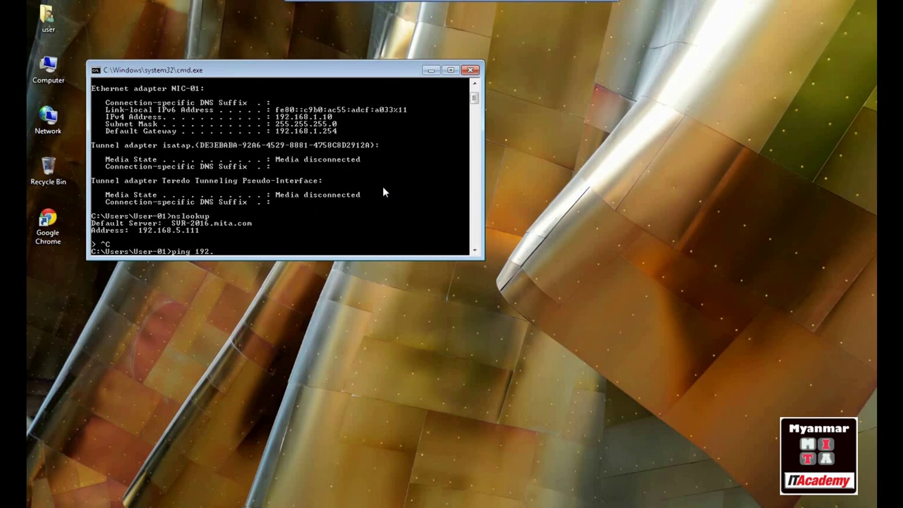
Ping 192.168.5.1 and 8.8.8.8 to confirm outside and internet connectivity
type("ping 192.168.5.1")
key("Return")
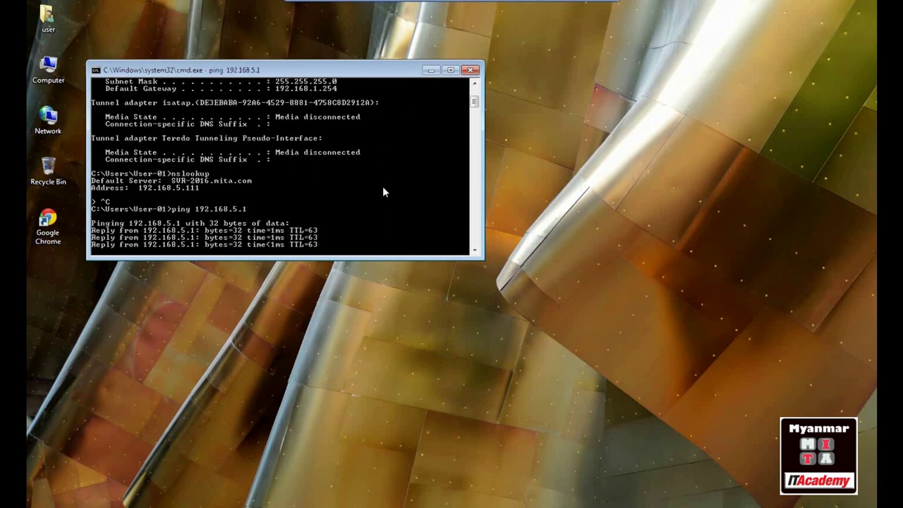
key("Return")
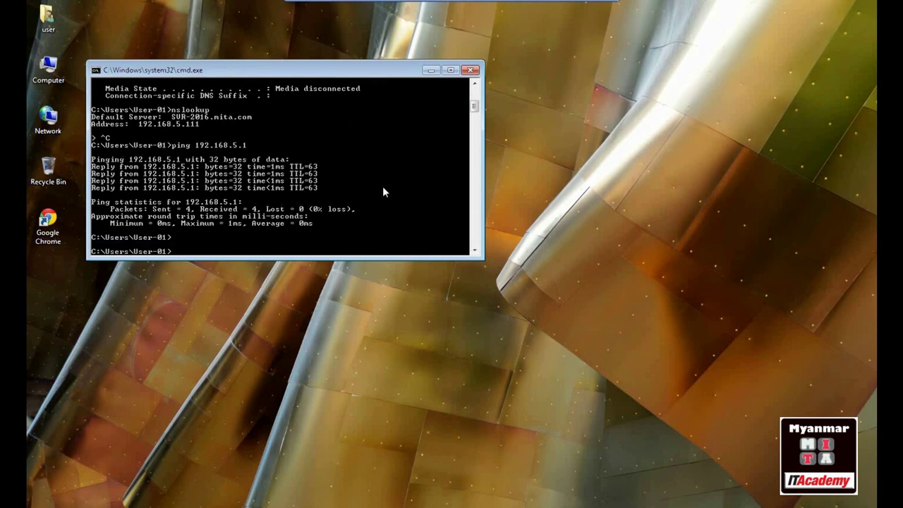
type("ping 8.8.8.8")
key("Return")
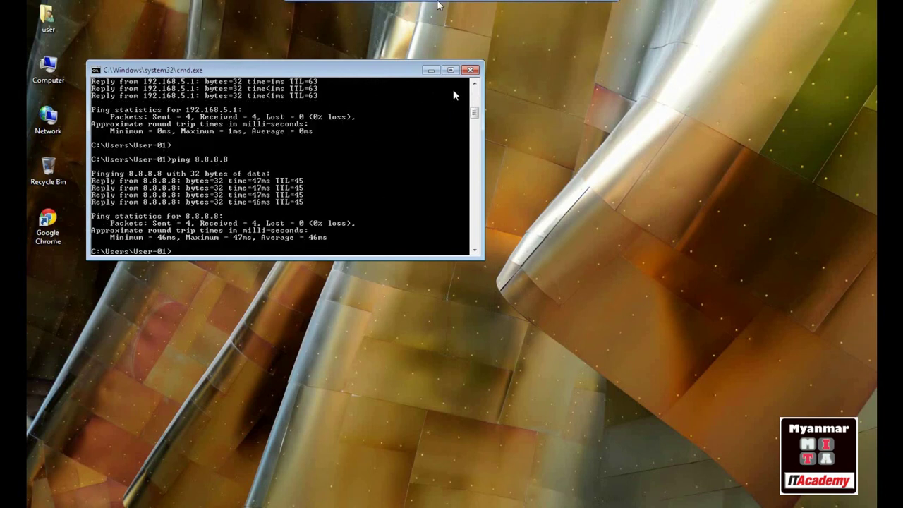
Close the command prompt and open Network Connections with ncpa.cpl
left_click(471, 71)
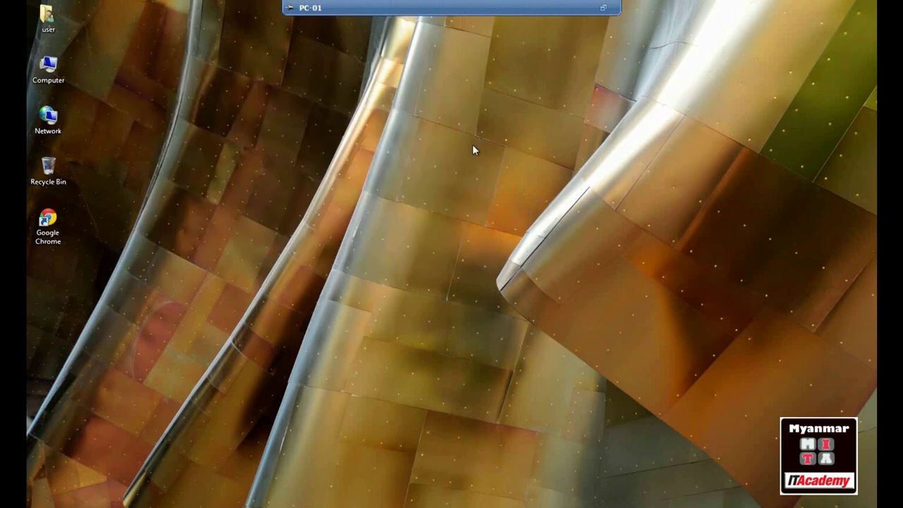
key("super+r")
type("nc")
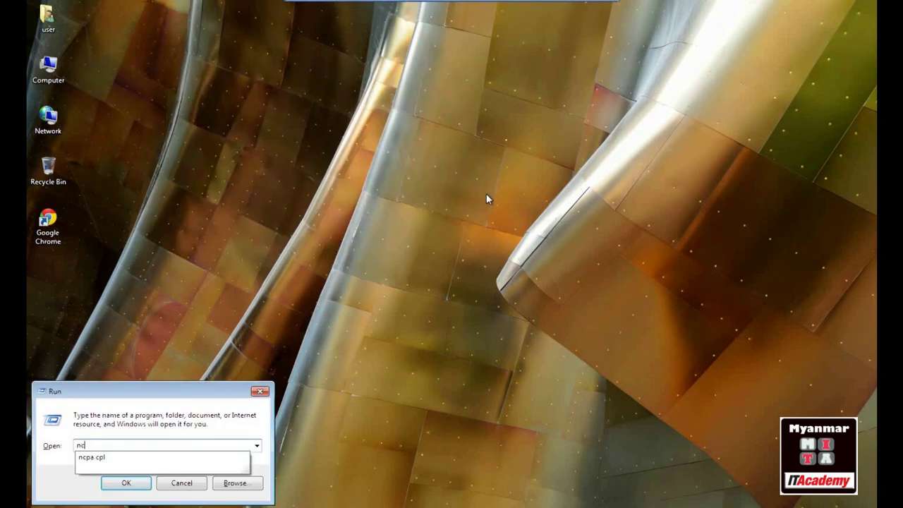
key("Down")
key("Return")
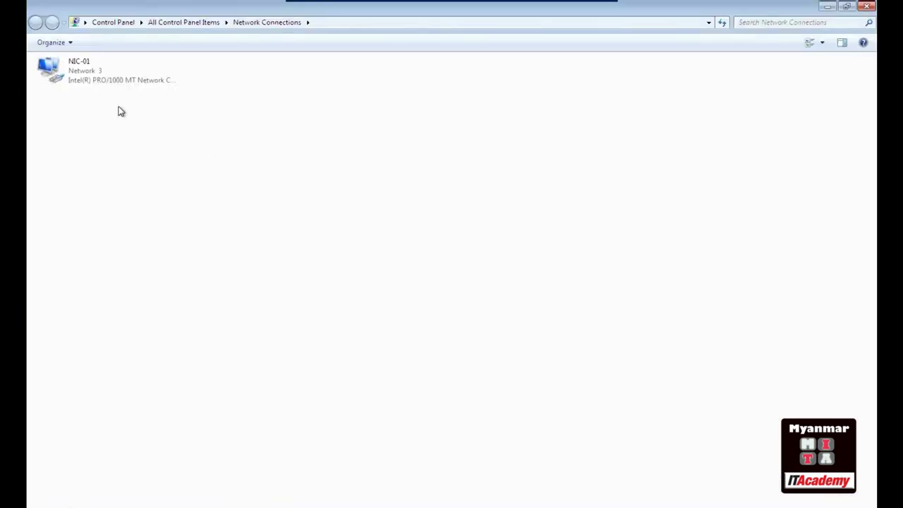
Review NIC-01's TCP/IPv4 settings, then close them without changes
double_click(66, 66)
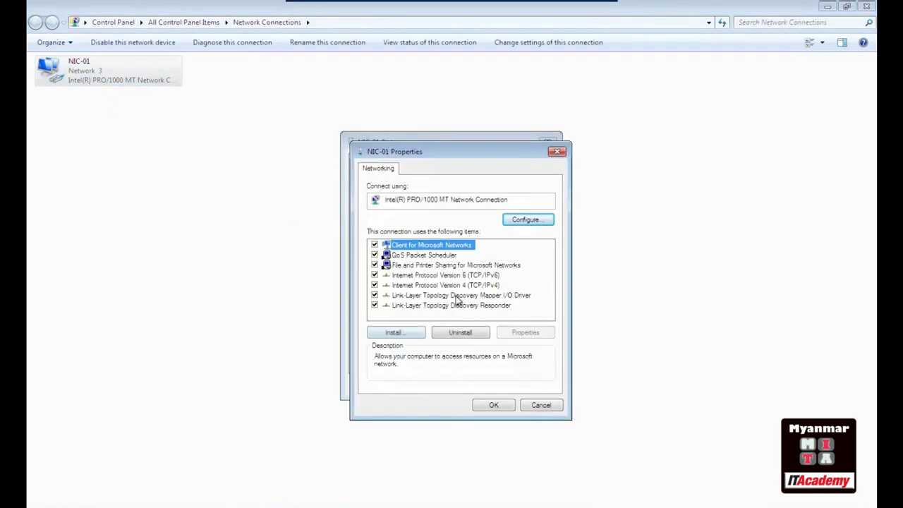
double_click(459, 291)
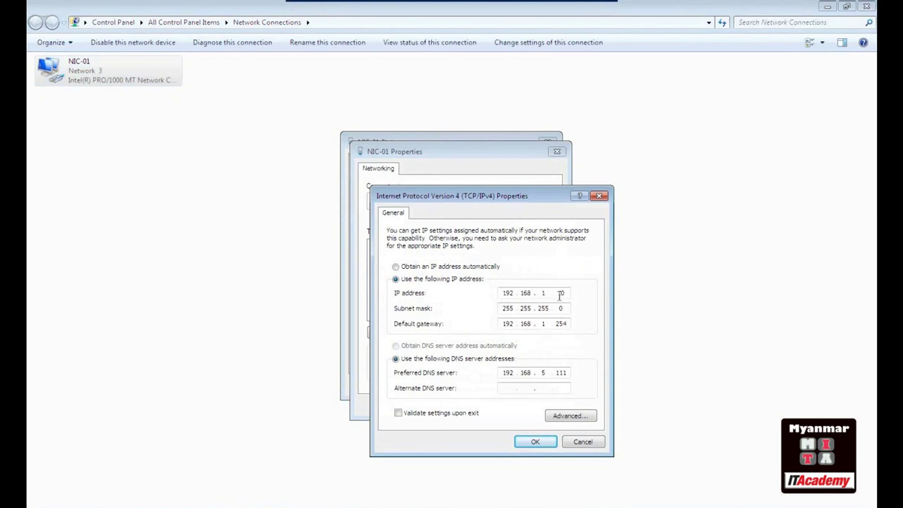
left_click(578, 440)
left_click(540, 404)
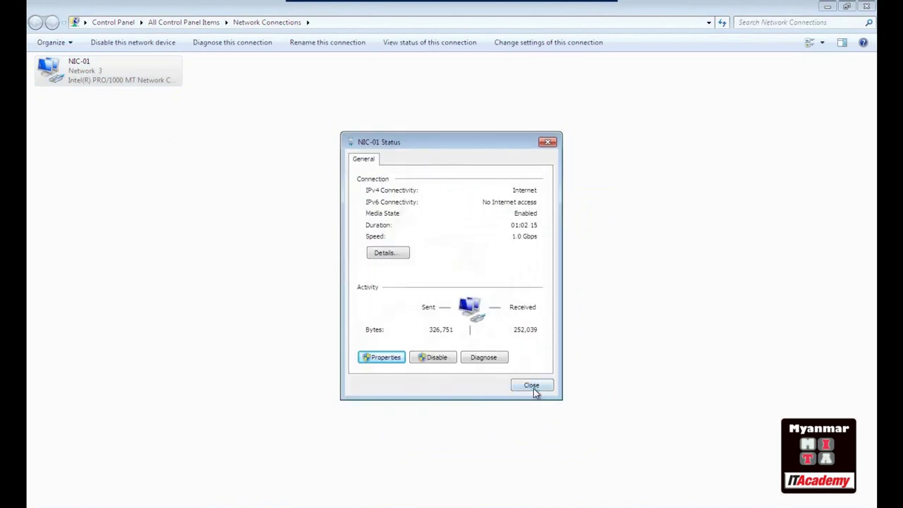
left_click(532, 386)
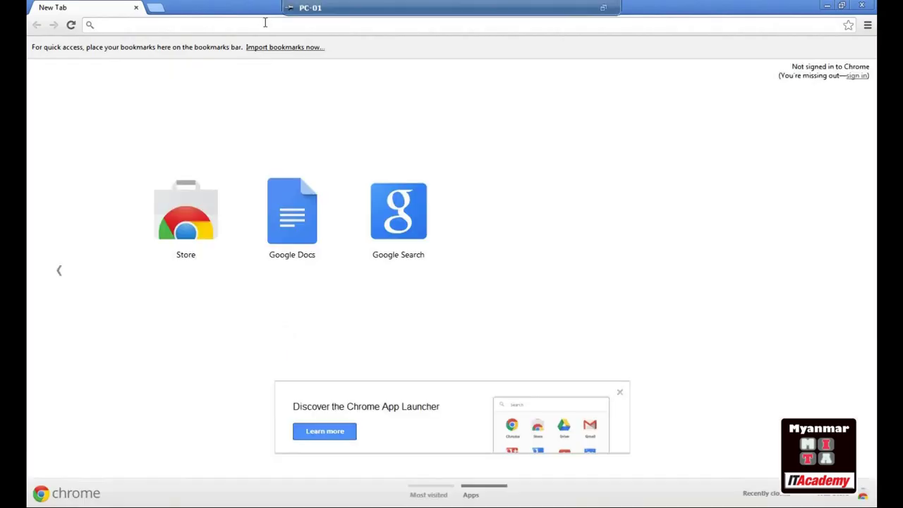
left_click(261, 28)
type("google.com")
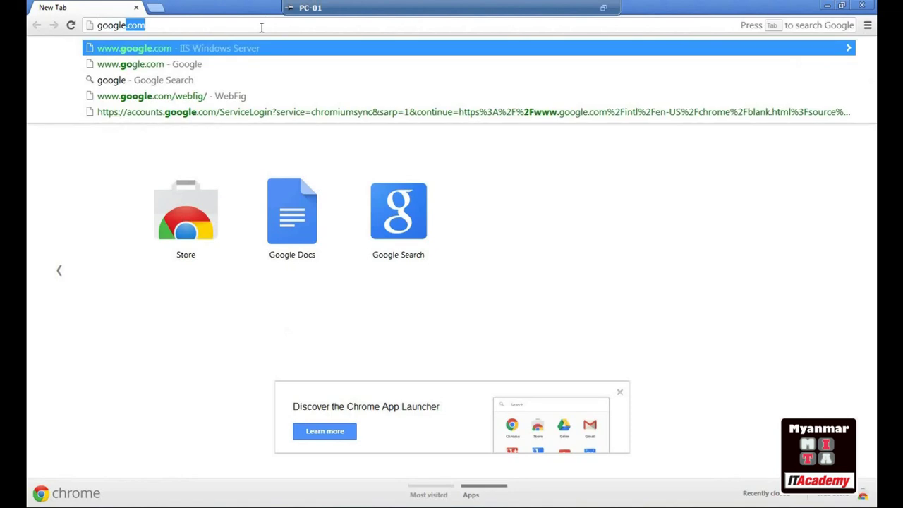
key("Return")
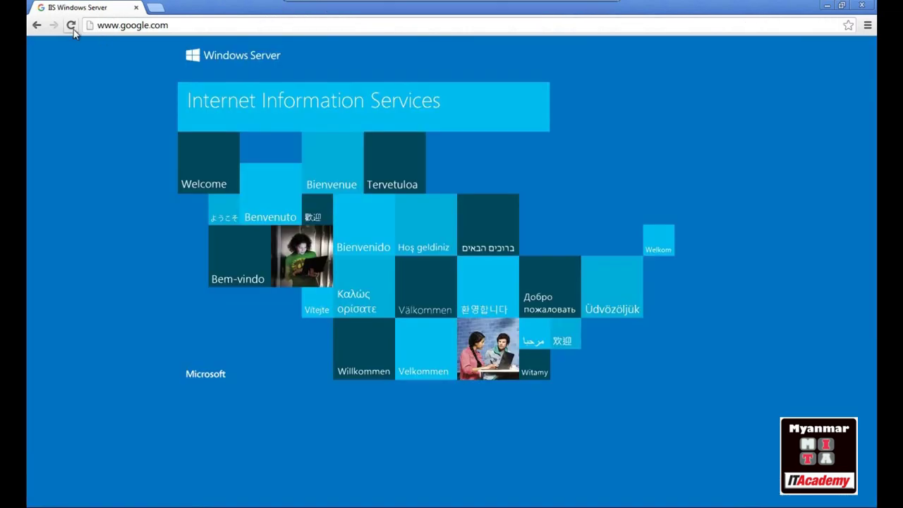
left_click(70, 26)
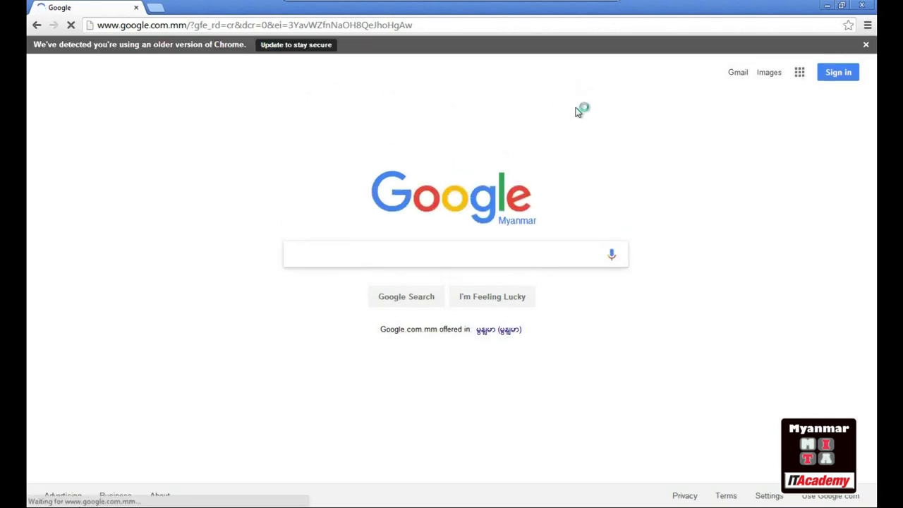
Open youtube.com in a new tab and load the Myanmar IT Academy blog in the Google tab
left_click(157, 8)
type("y")
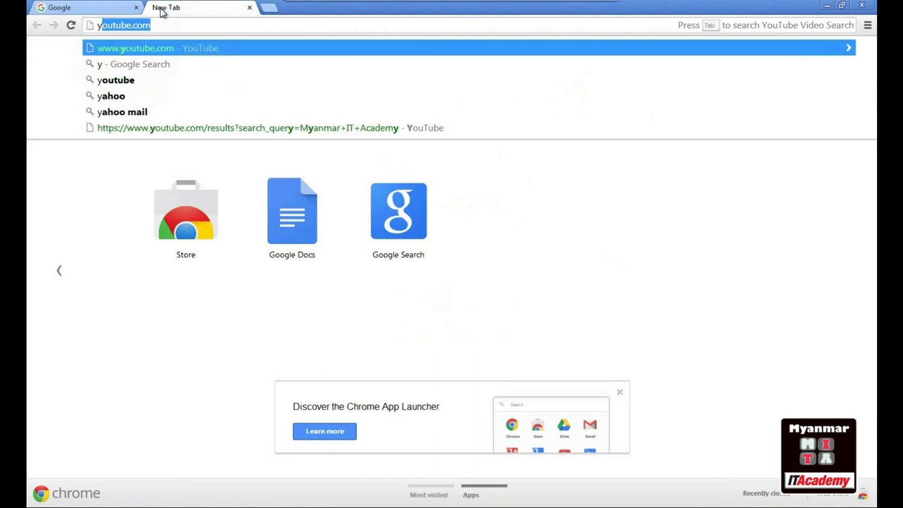
type("outube.com")
key("Return")
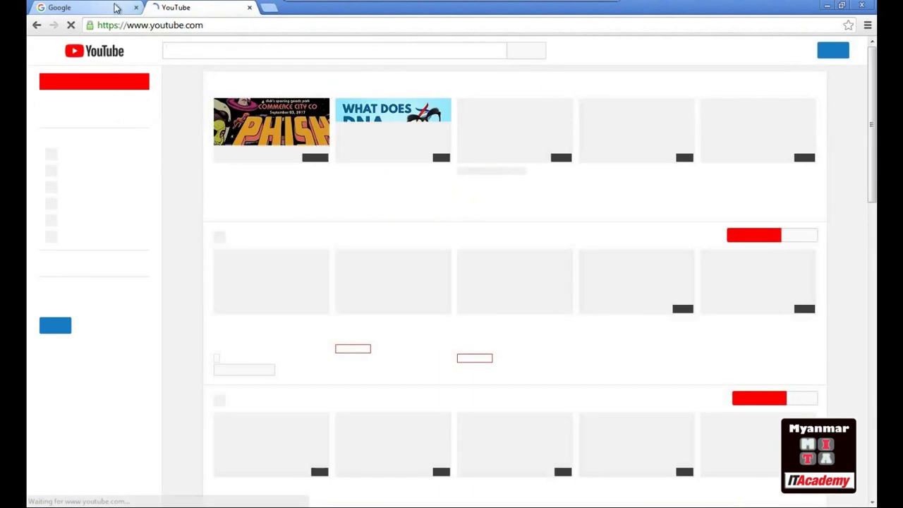
left_click(106, 7)
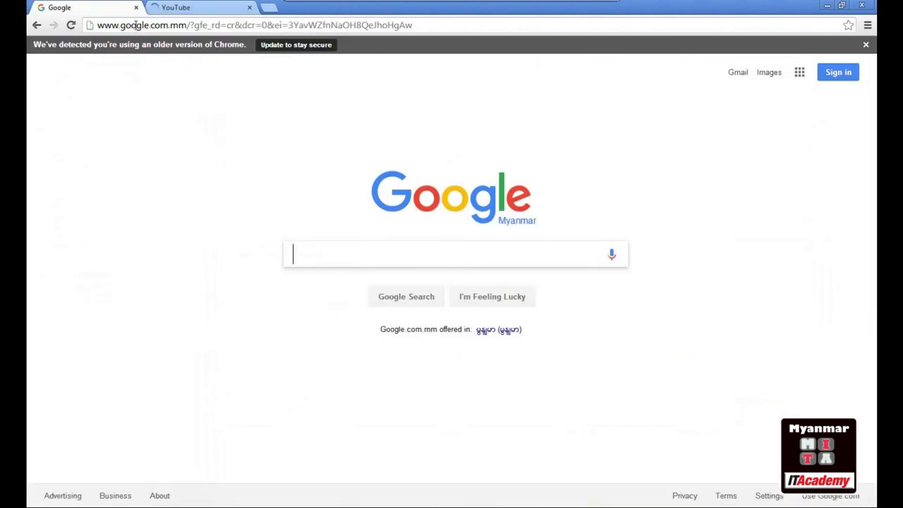
left_click(139, 27)
type("myanmaritacademy.blogspot.com")
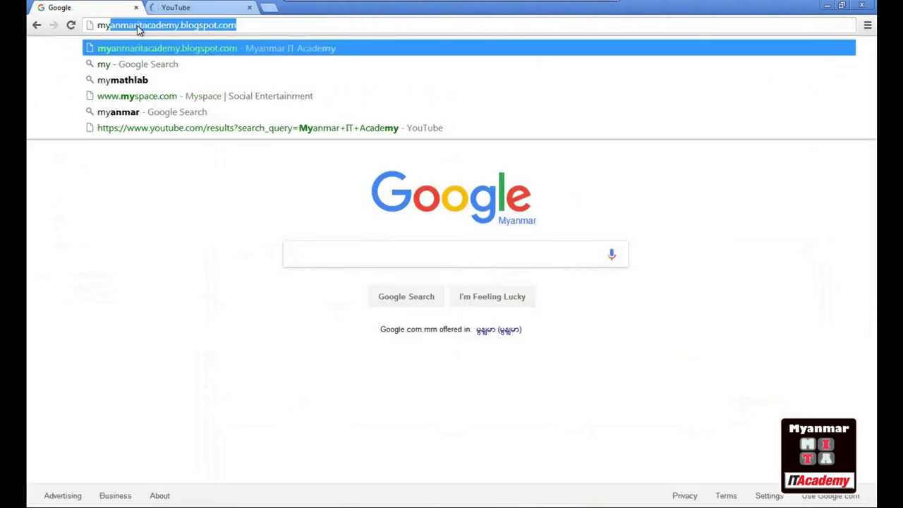
key("Right")
key("Return")
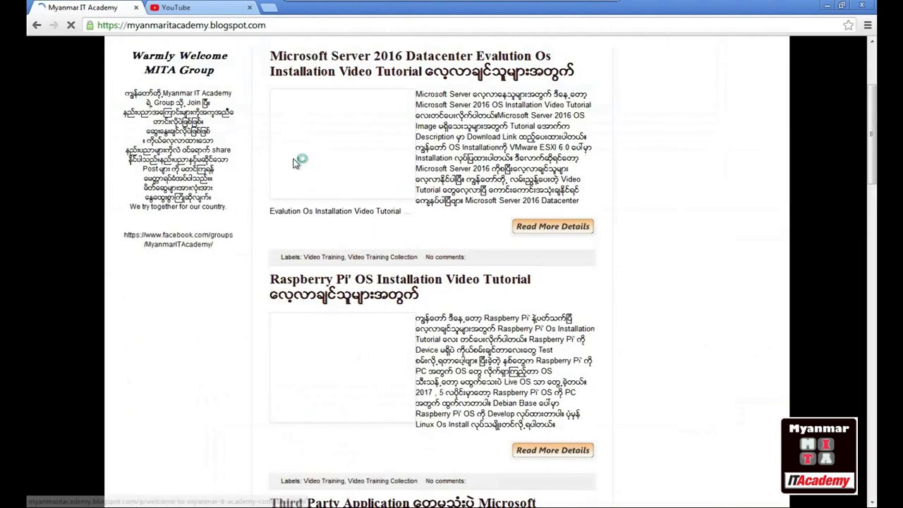
Search YouTube for 'Myanmar IT Academy' and browse the results
left_click(209, 11)
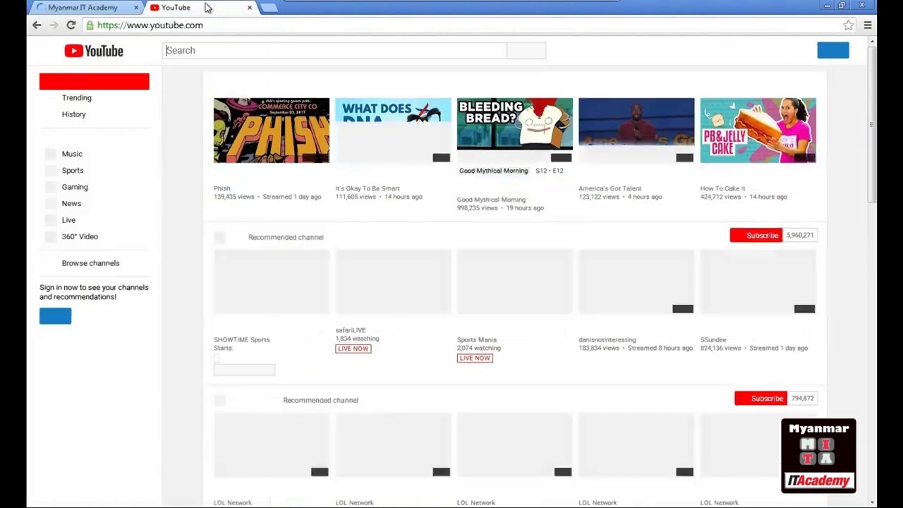
left_click(260, 51)
type("Myan")
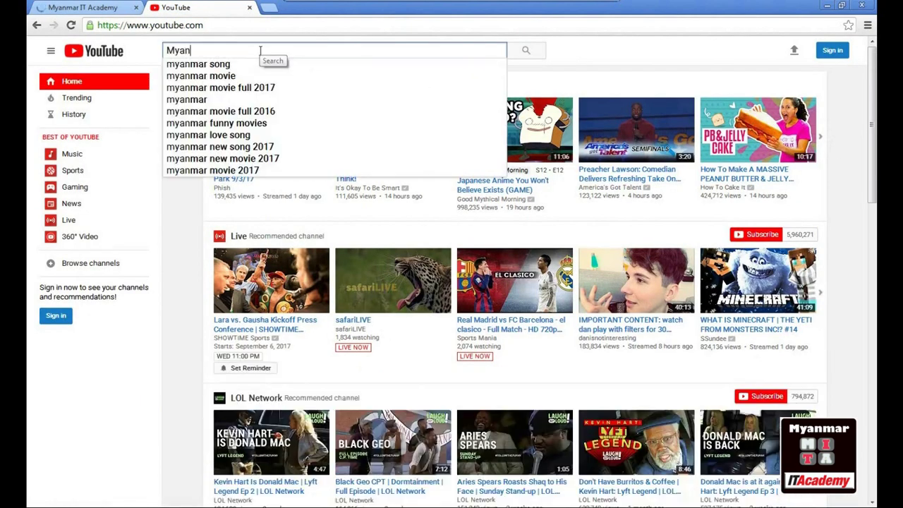
type("mar IT Acad")
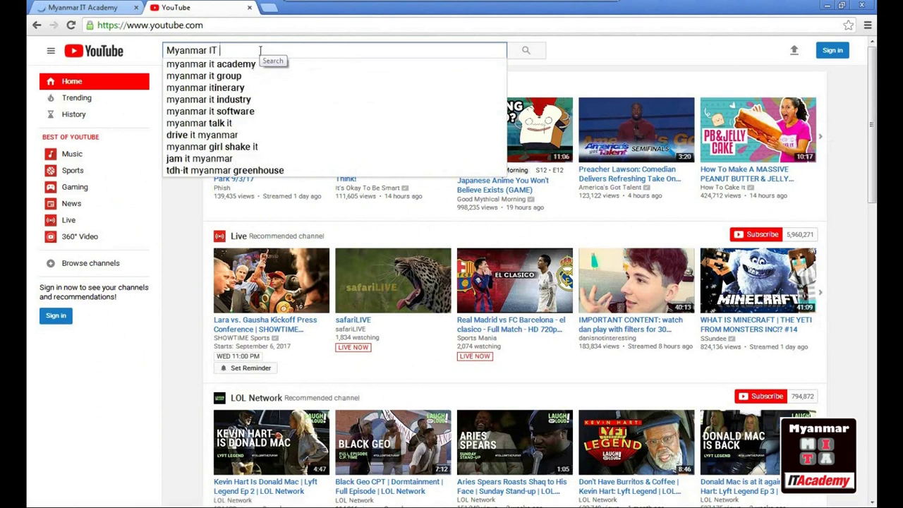
type("emy")
key("Return")
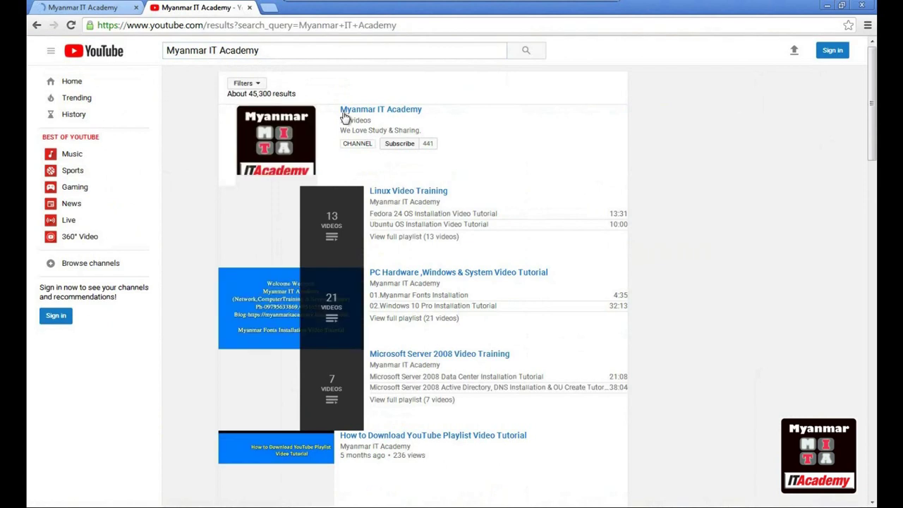
scroll(454, 229, "down", 2)
scroll(454, 226, "up", 2)
scroll(455, 231, "down", 5)
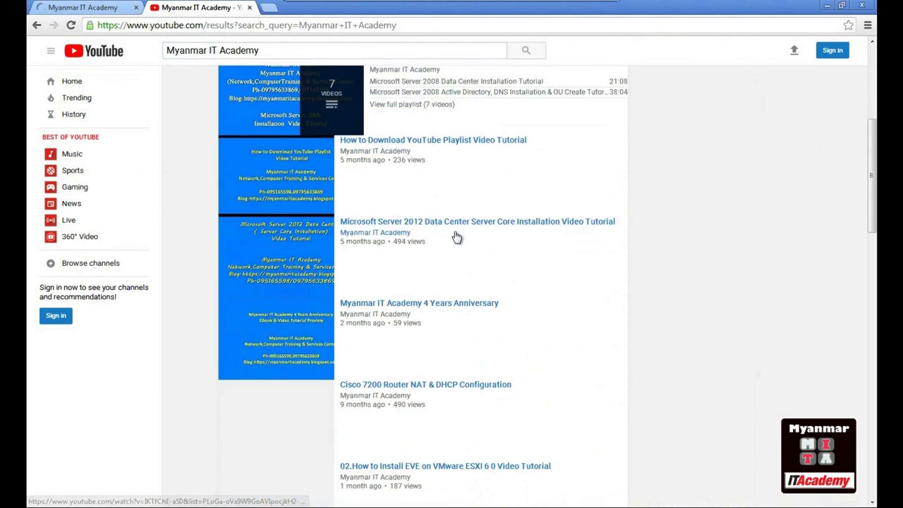
scroll(456, 236, "up", 5)
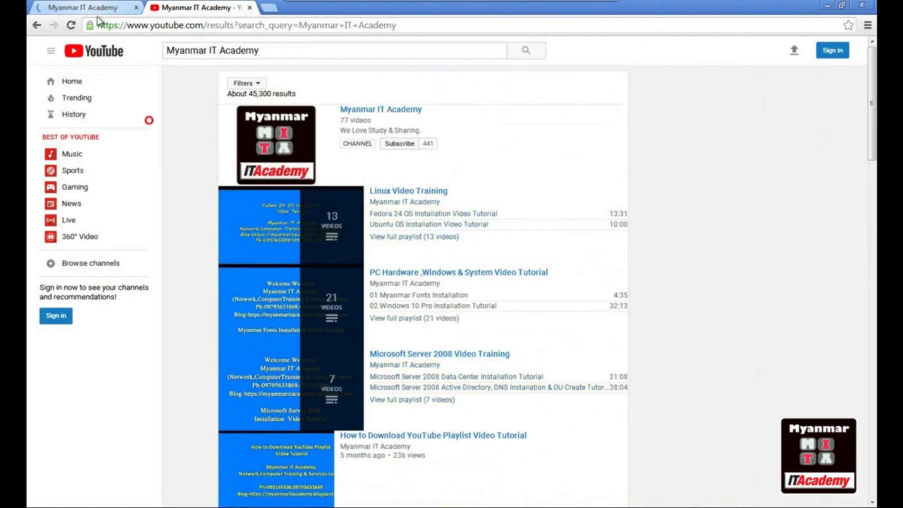
Allow the blog's Flash content once, dismiss its like-page popup, and minimize Chrome
left_click(103, 16)
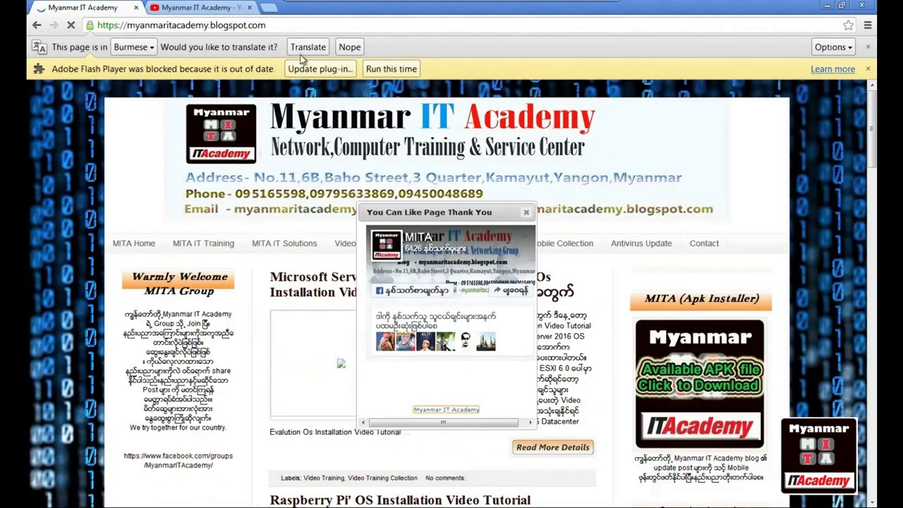
left_click(378, 63)
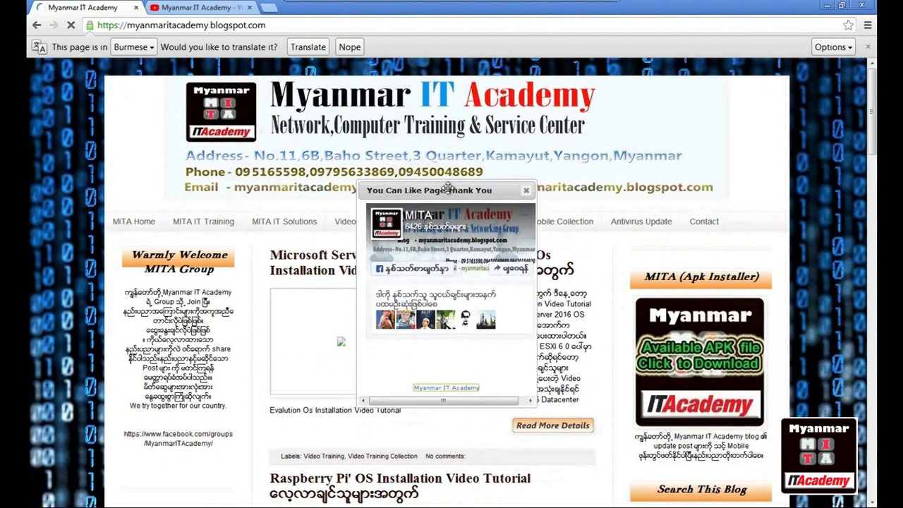
left_click(526, 190)
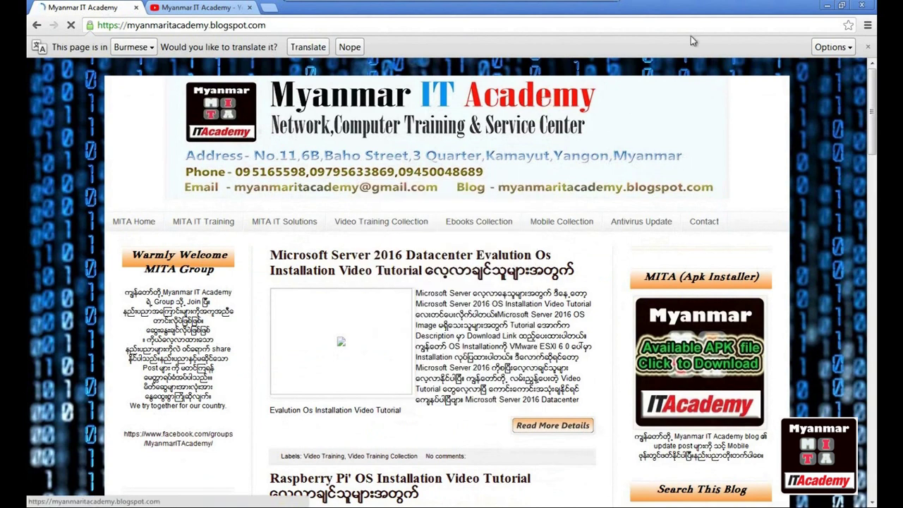
left_click(833, 7)
right_click(340, 150)
Refresh PC-01's desktop, leave its full screen, and minimize the PC-01 console
left_click(370, 184)
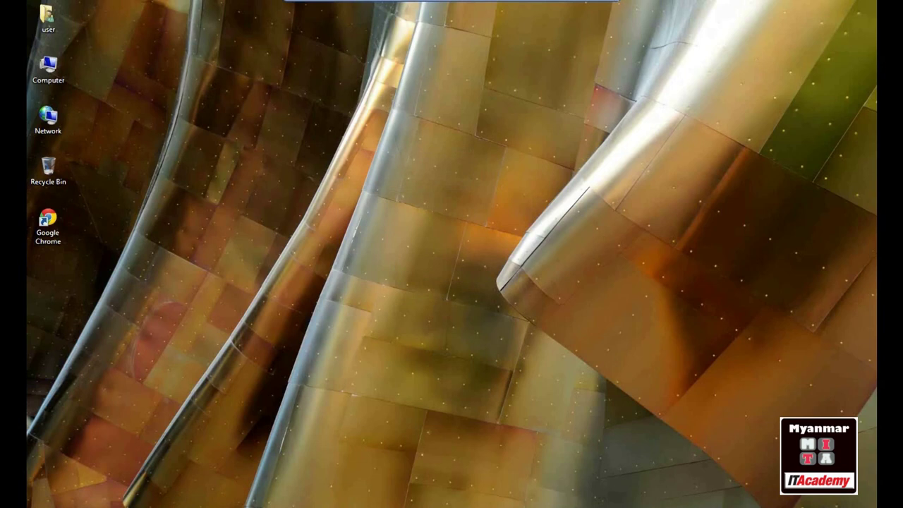
key("ctrl+alt+Return")
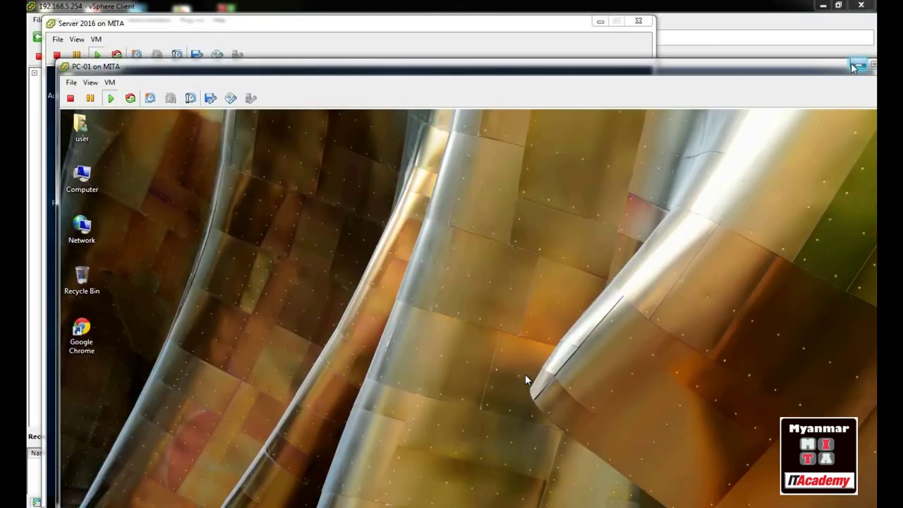
left_click(856, 66)
Show the Server 2016 console full screen and launch Server Manager
left_click(78, 40)
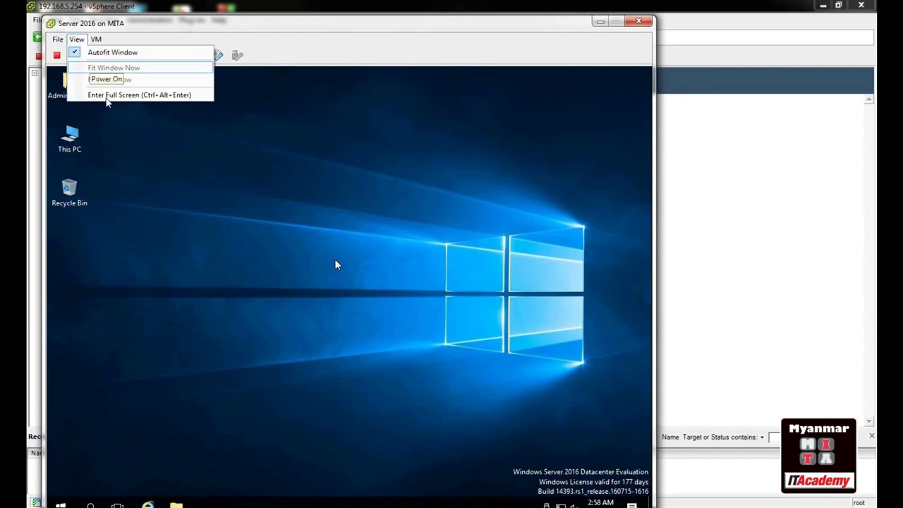
left_click(106, 93)
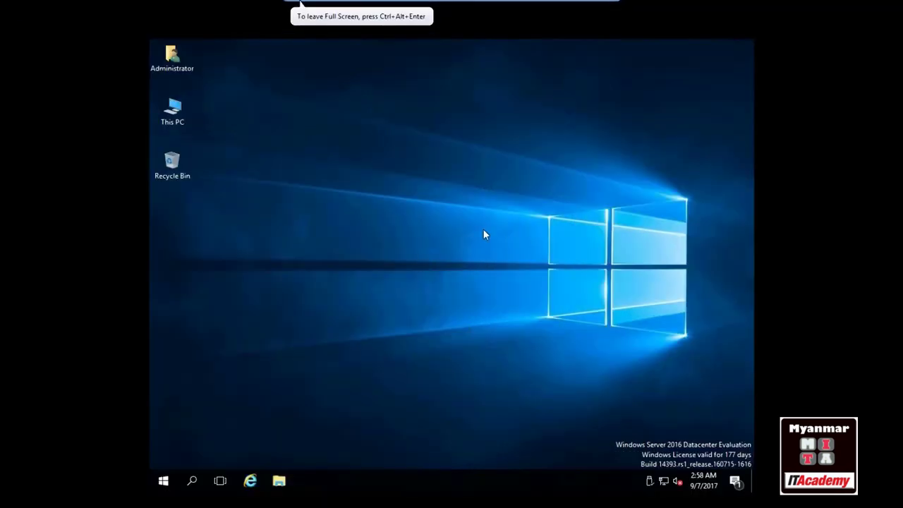
left_click(162, 482)
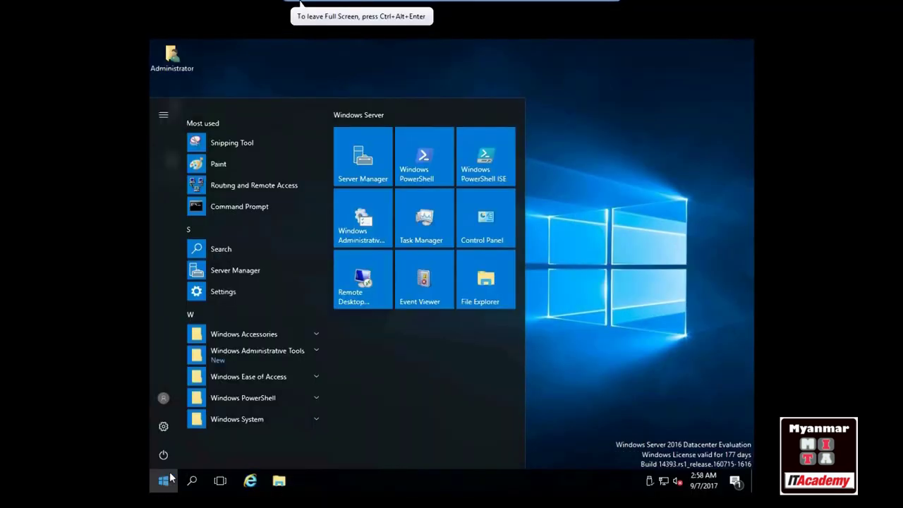
left_click(375, 168)
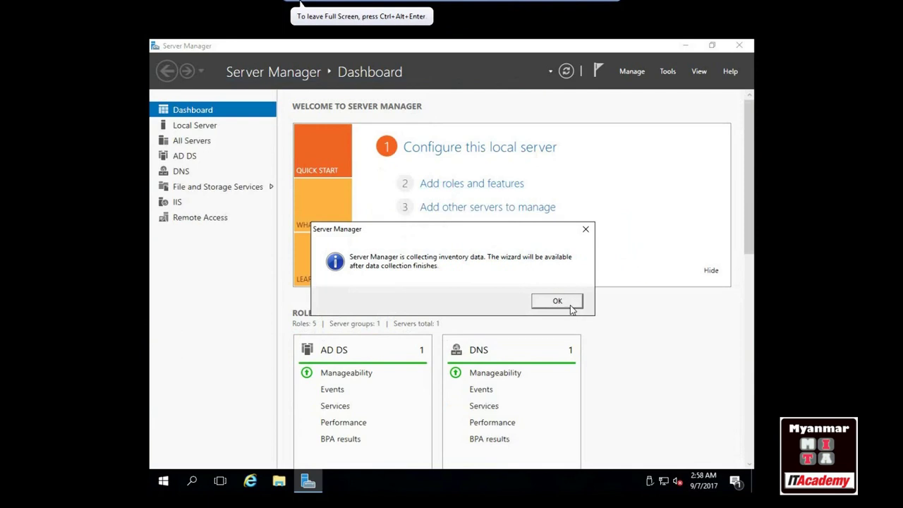
Run Add Roles and Features on SVR-2016, ticking DHCP Server with DHCP Server Tools, and install
left_click(562, 301)
left_click(483, 182)
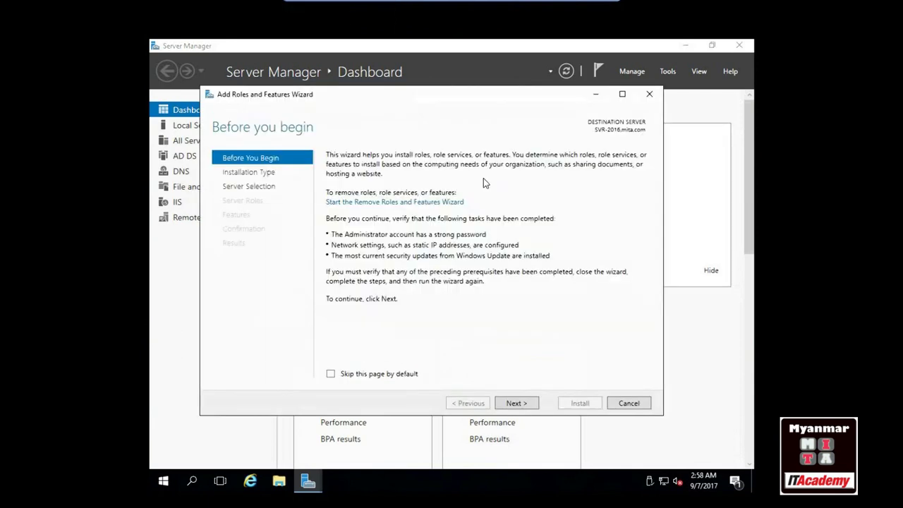
left_click(522, 406)
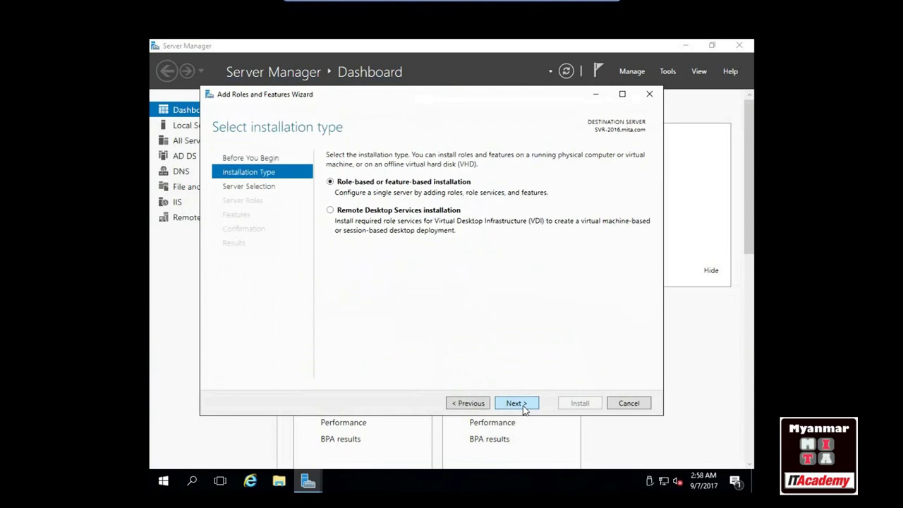
left_click(522, 405)
left_click(522, 405)
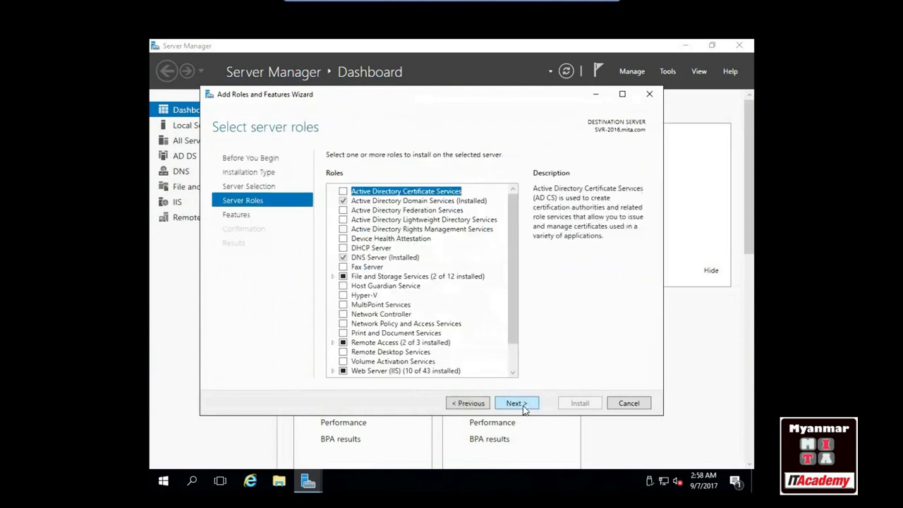
left_click(343, 248)
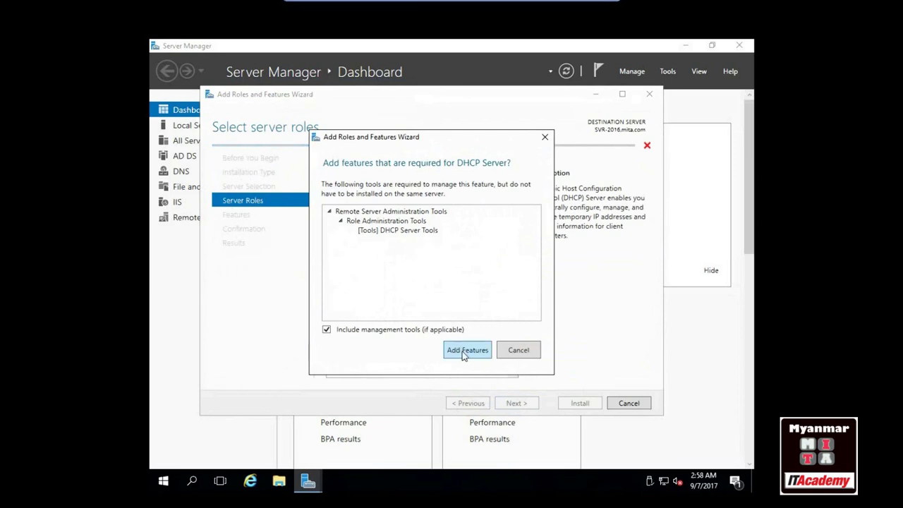
left_click(465, 351)
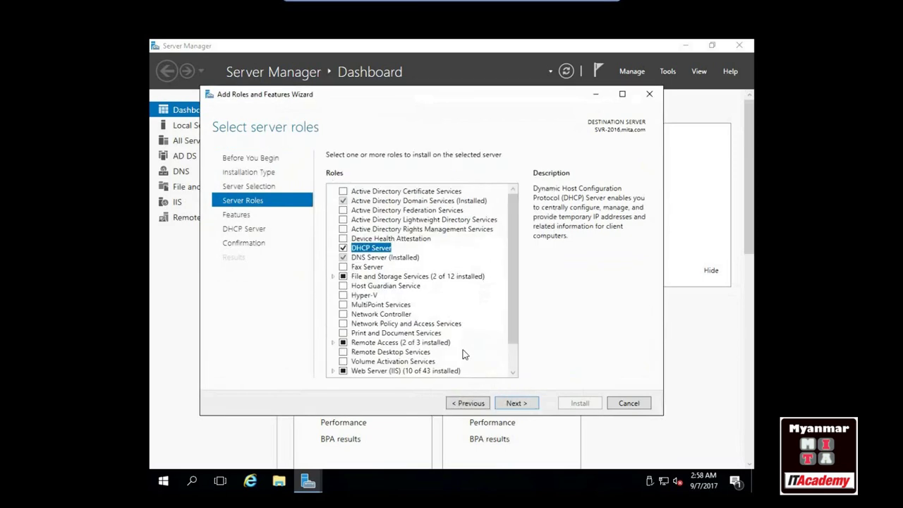
left_click(515, 403)
left_click(523, 407)
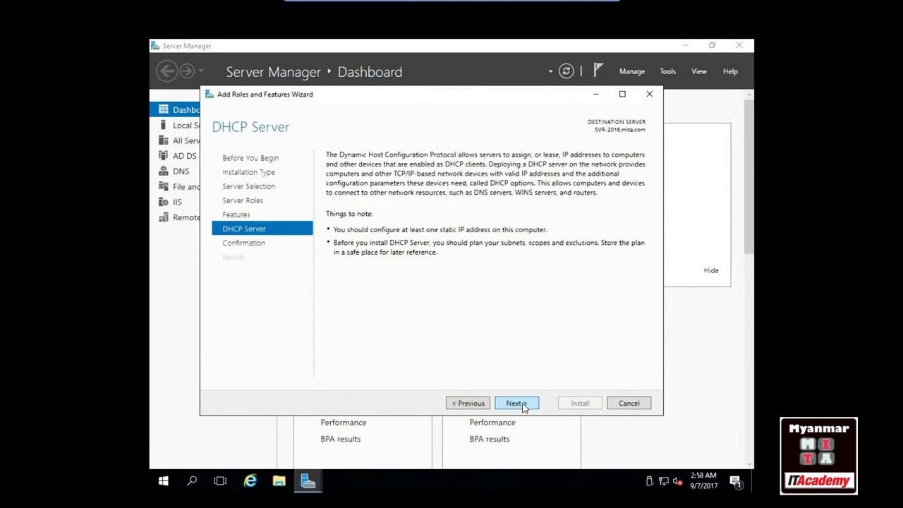
left_click(522, 408)
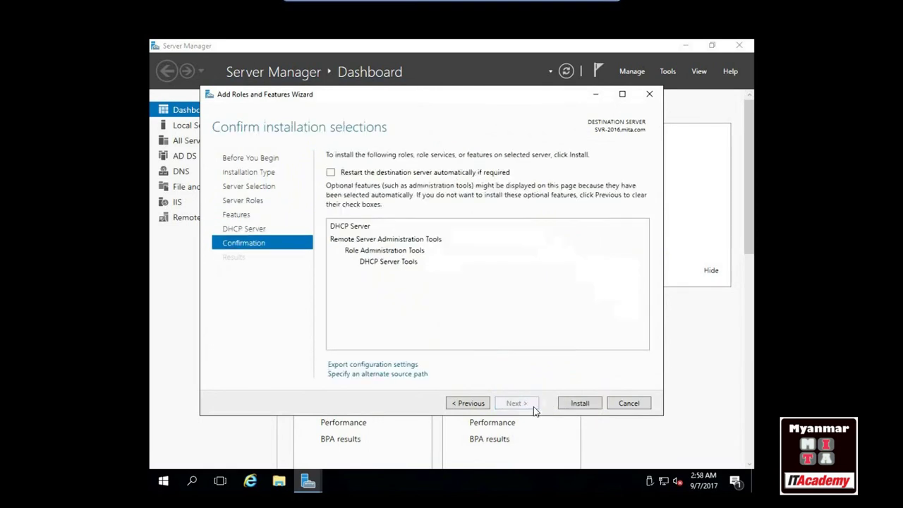
left_click(579, 403)
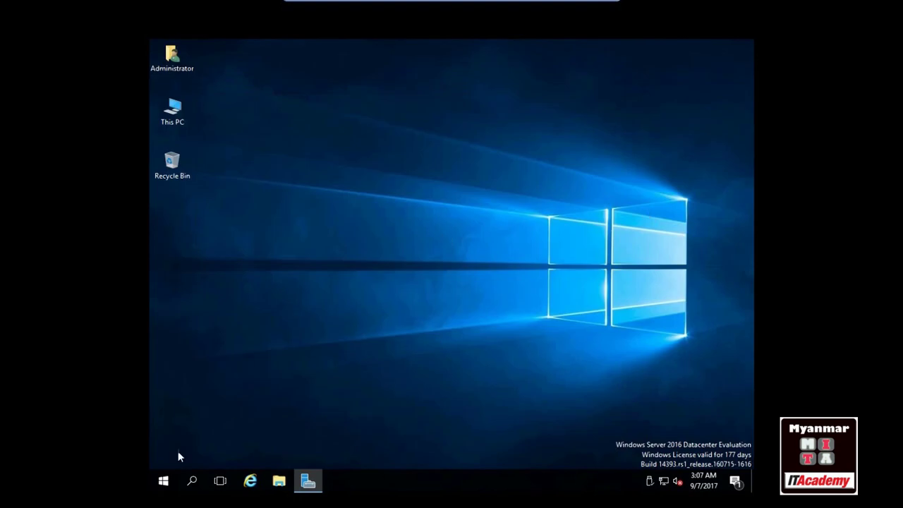
Launch the DHCP console from Windows Administrative Tools
left_click(162, 481)
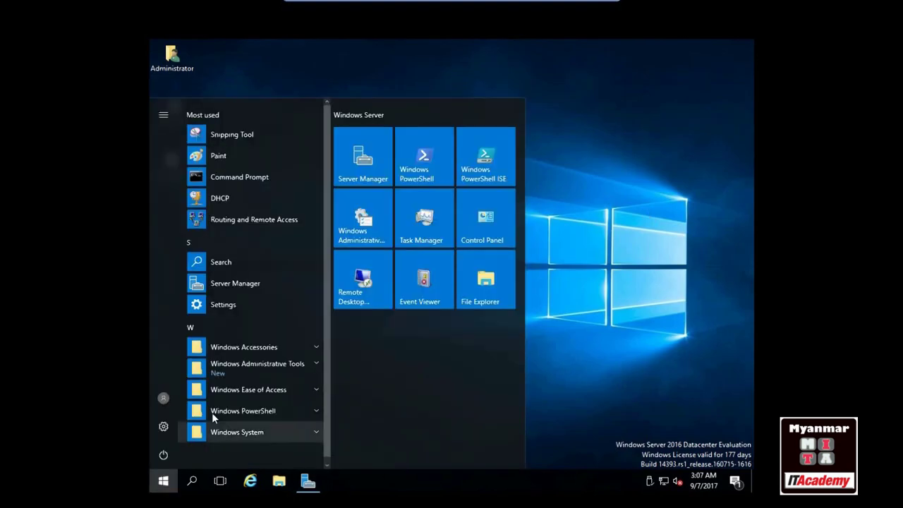
left_click(254, 367)
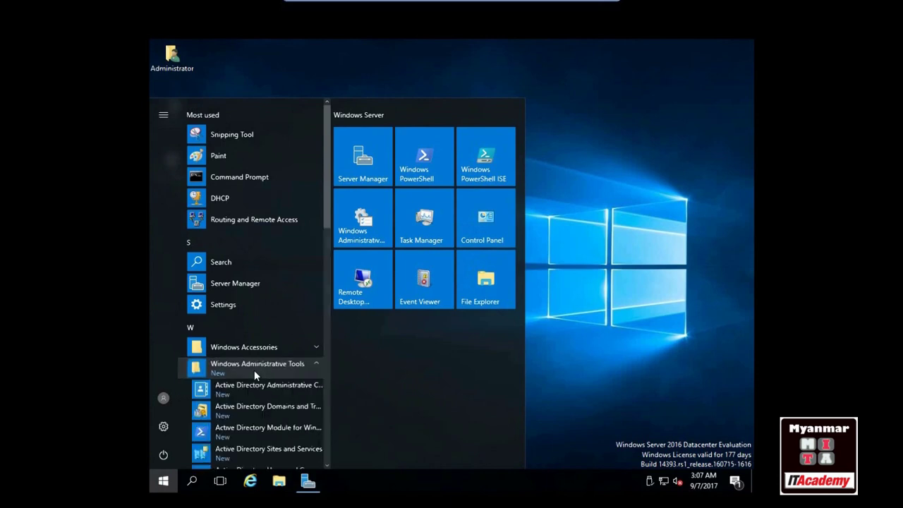
scroll(242, 352, "down", 2)
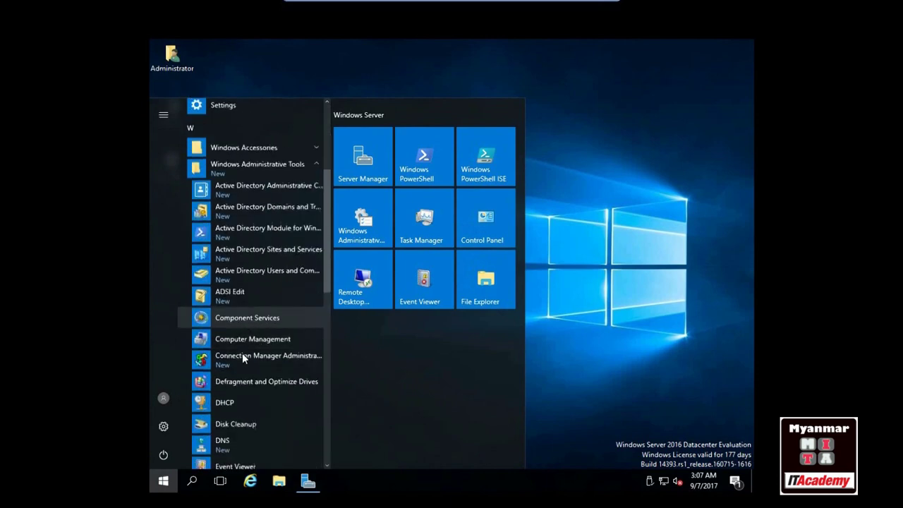
left_click(213, 376)
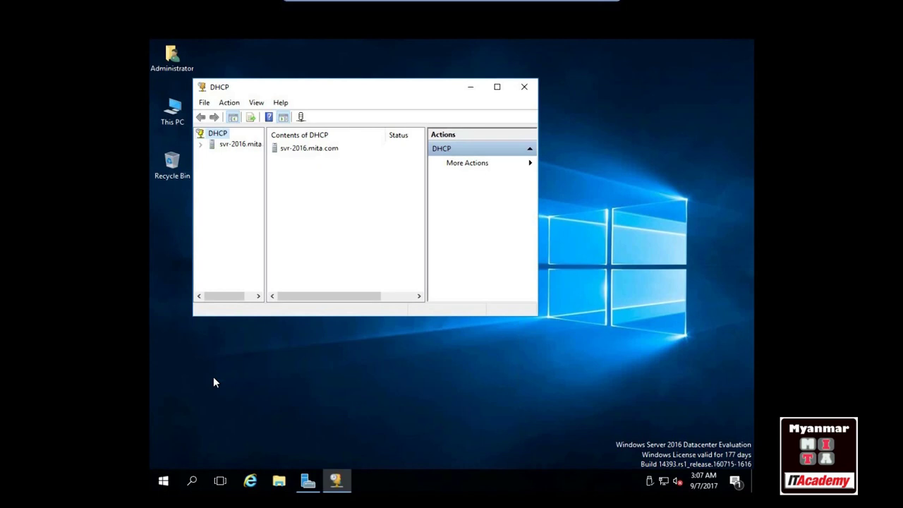
Maximize the DHCP console, expand svr-2016.mita.com to IPv4, and bring up its actions
left_click(497, 88)
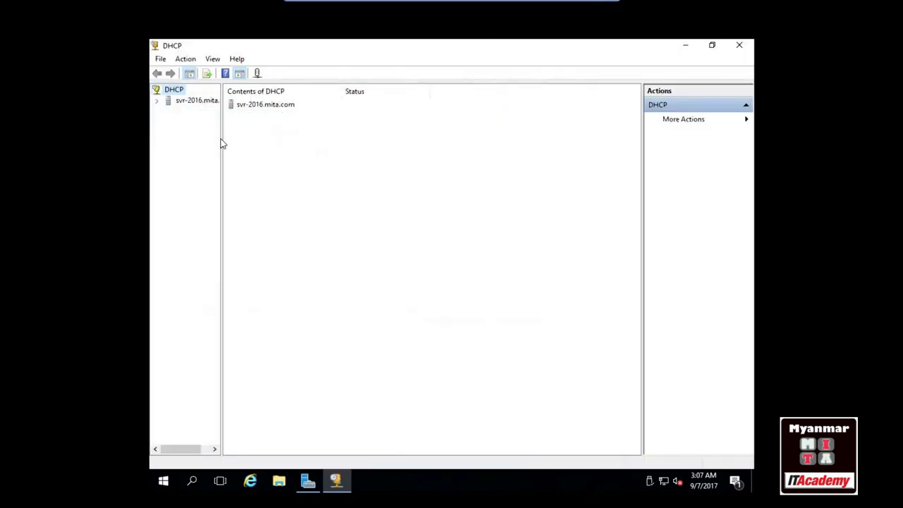
left_click_drag(220, 141, 263, 143)
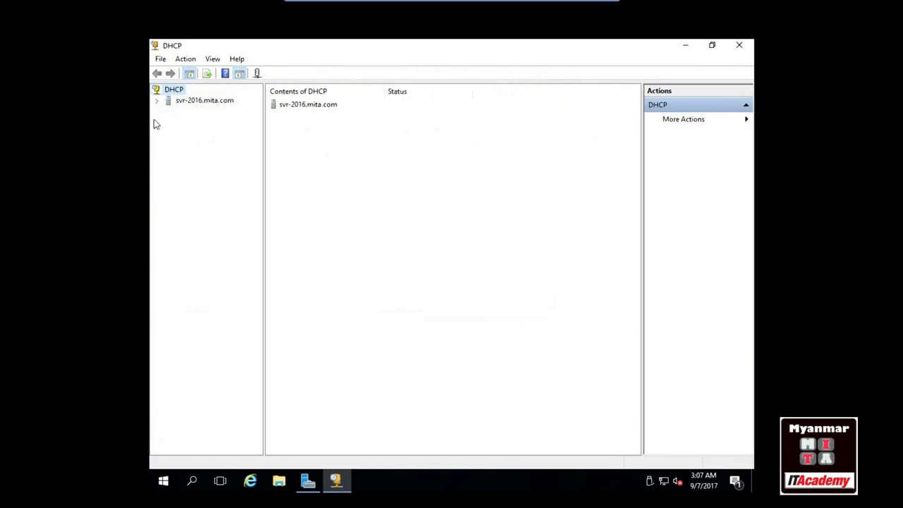
left_click(158, 100)
double_click(193, 112)
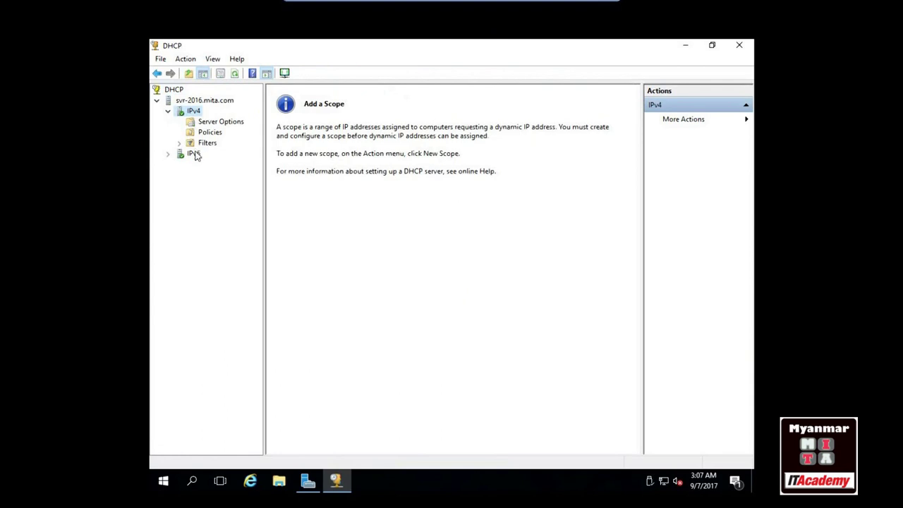
right_click(195, 116)
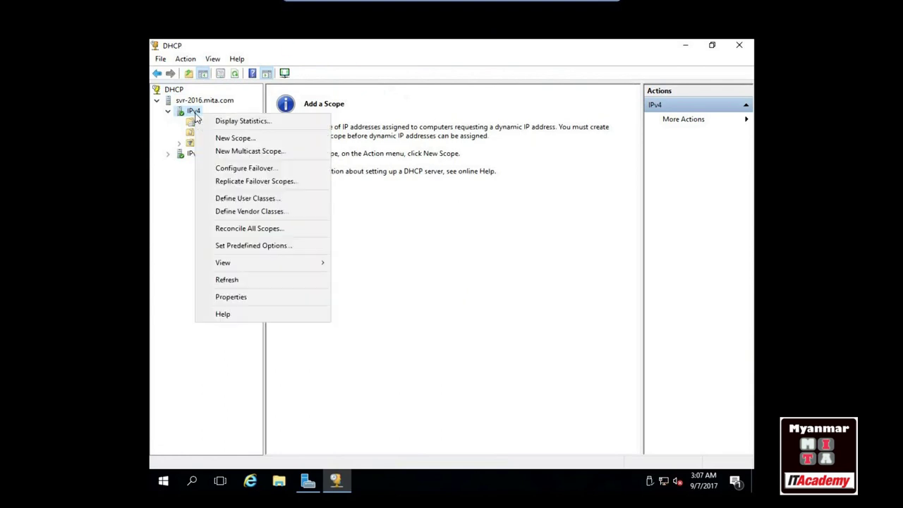
Start the New Scope wizard and name the scope MITA with description DHCP
left_click(224, 139)
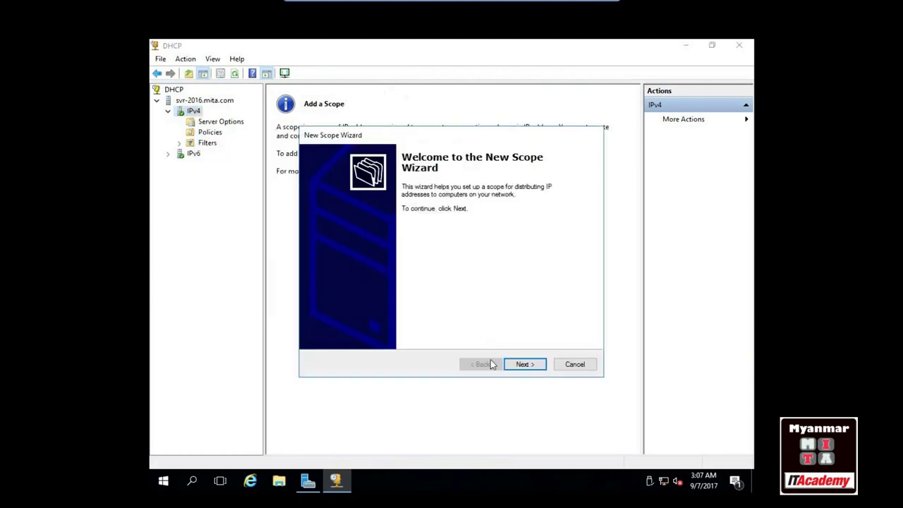
left_click(534, 367)
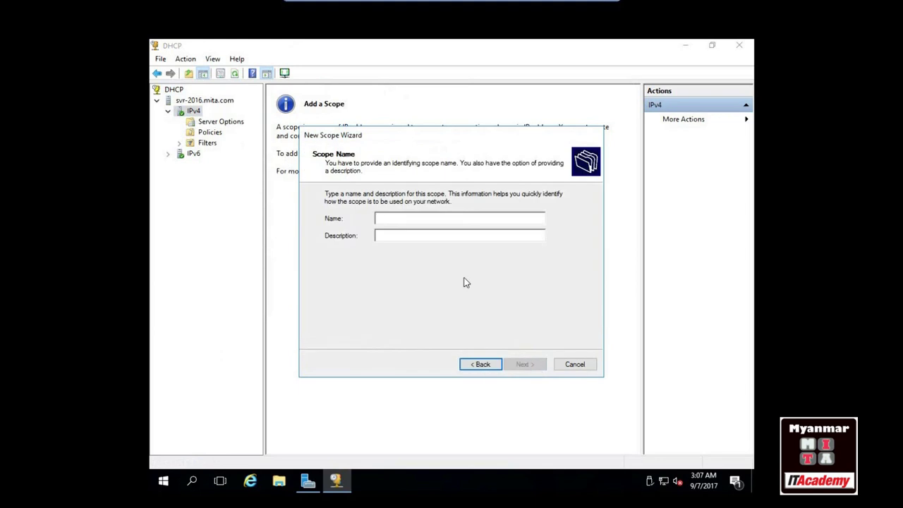
type("MITA")
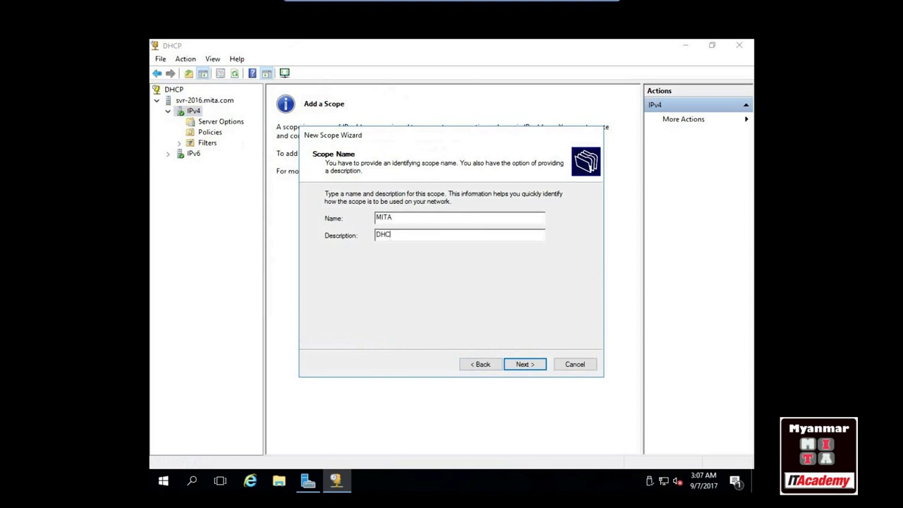
left_click(526, 365)
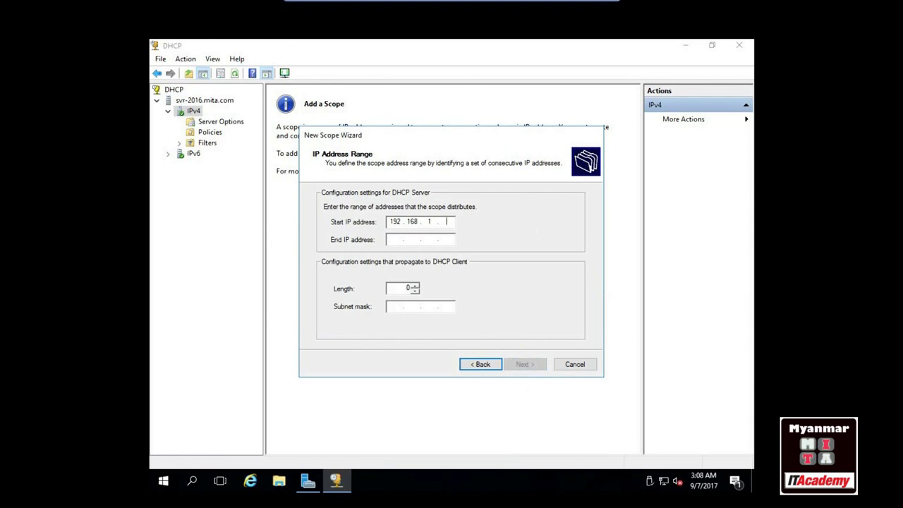
Set range 192.168.1.100–192.168.1.110, mask 255.255.255.0, with no exclusions and default lease
left_click(390, 239)
type("192.168.1.110")
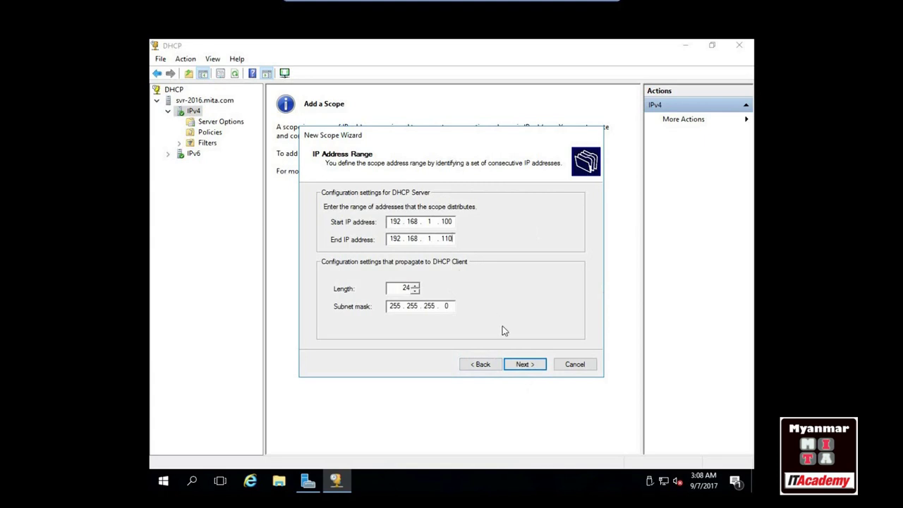
left_click(533, 365)
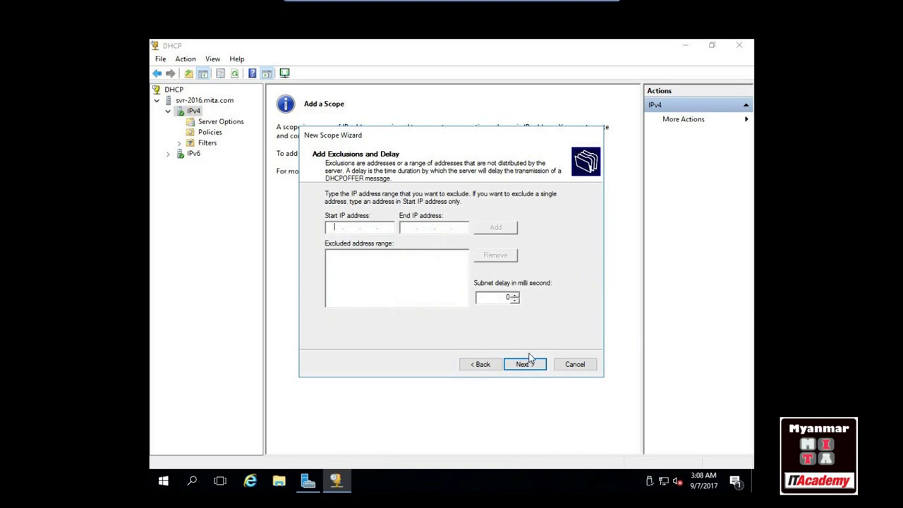
left_click(537, 368)
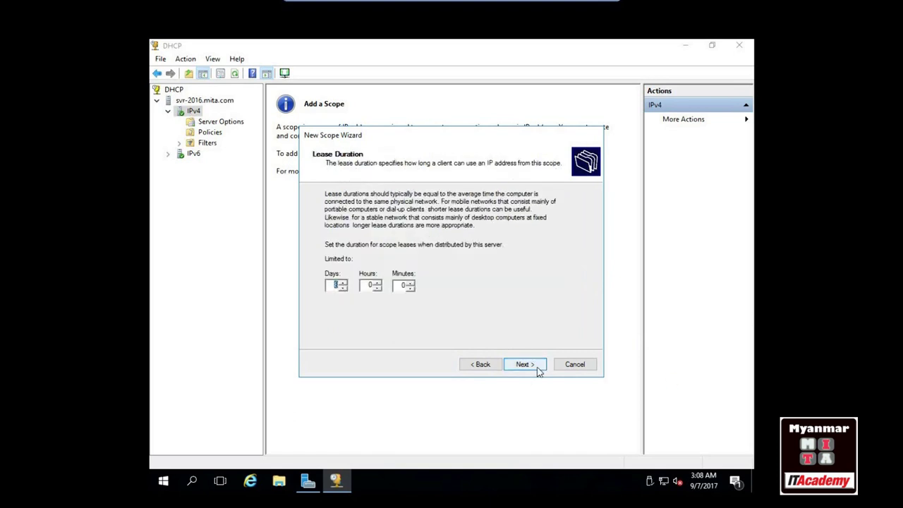
left_click(529, 367)
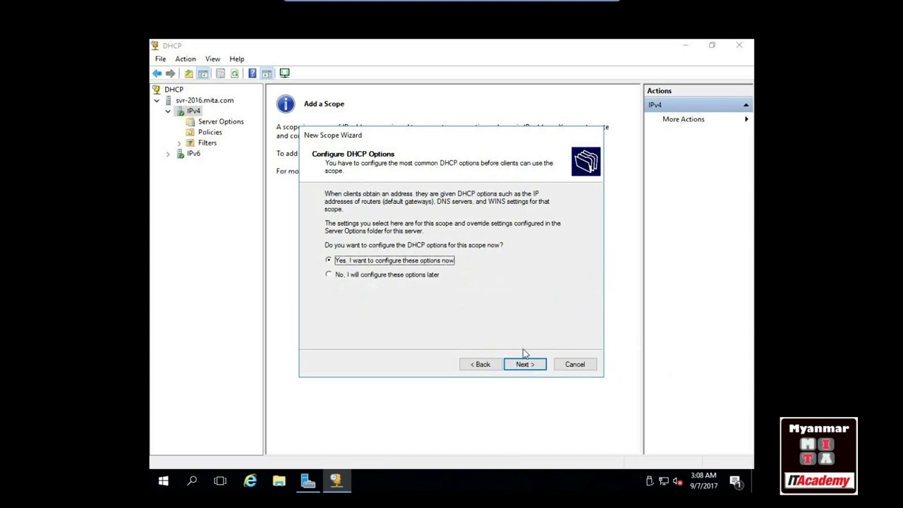
Add router 192.168.1.254, keep mita.com and DNS 192.168.5.111, skip WINS, and activate the MITA scope
left_click(520, 364)
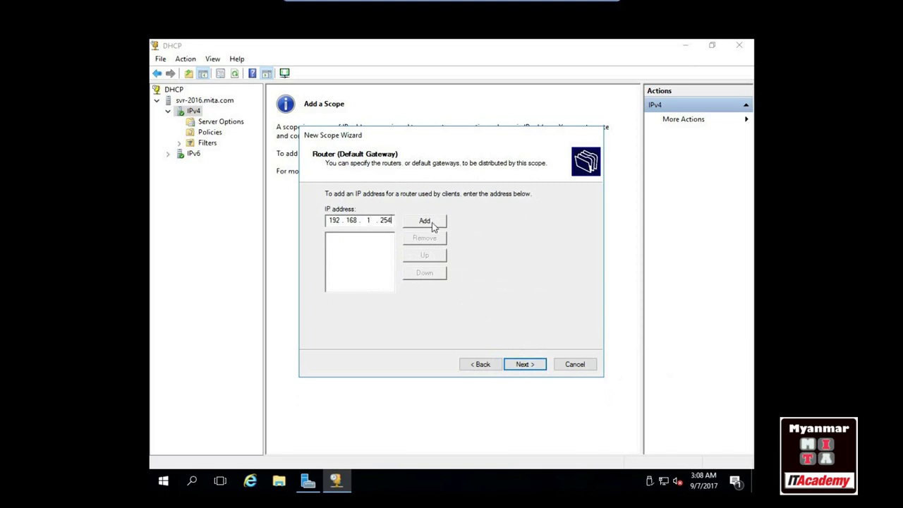
left_click(425, 220)
left_click(522, 364)
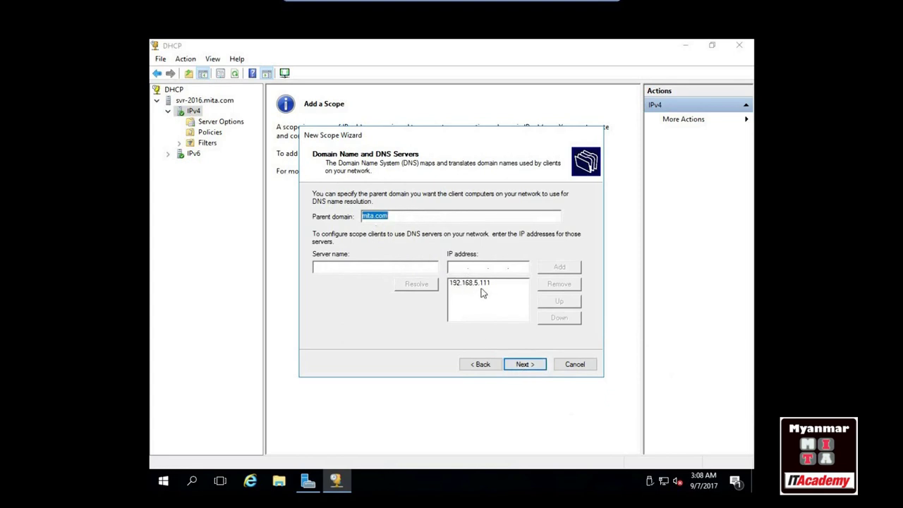
left_click(530, 365)
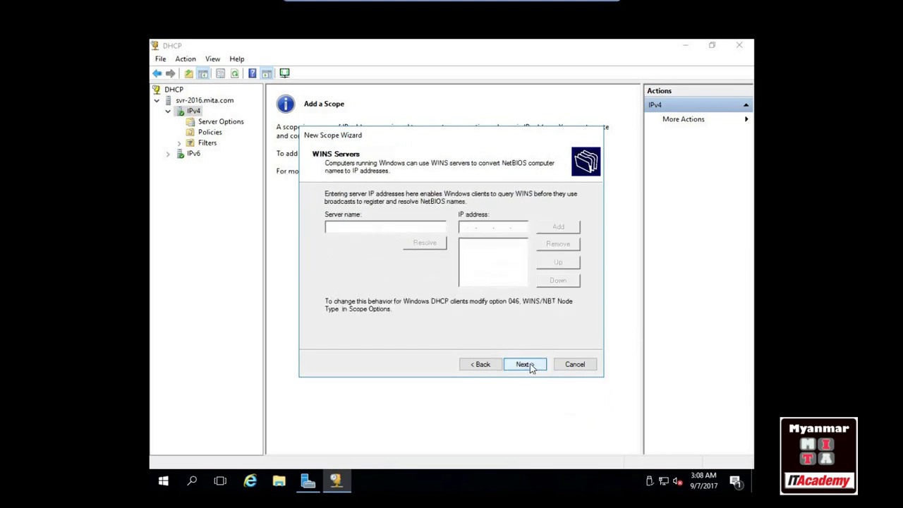
left_click(529, 365)
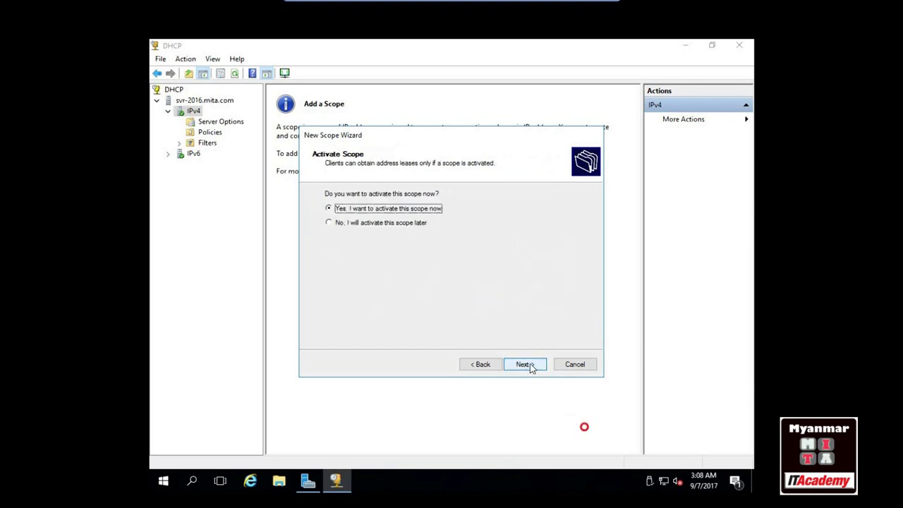
left_click(524, 364)
left_click(525, 364)
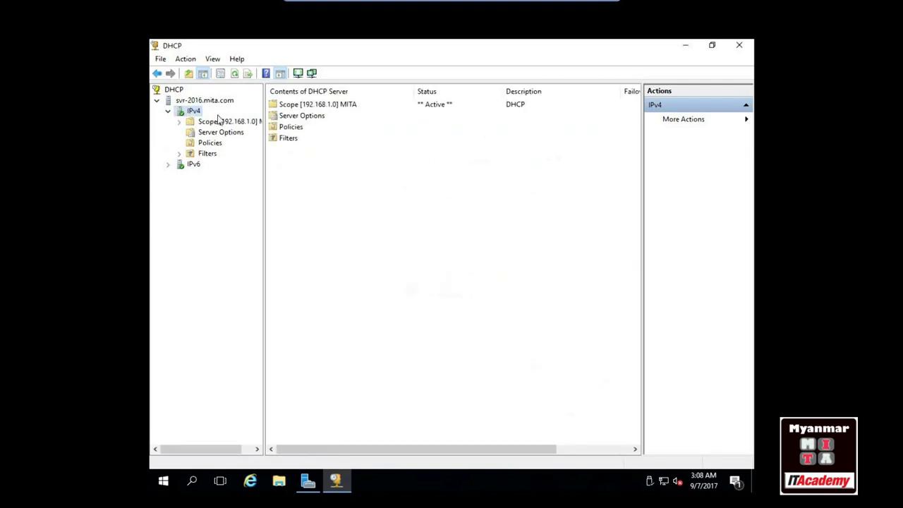
Close the DHCP console, release the server VM console with Ctrl+Alt, and minimize it
left_click(739, 46)
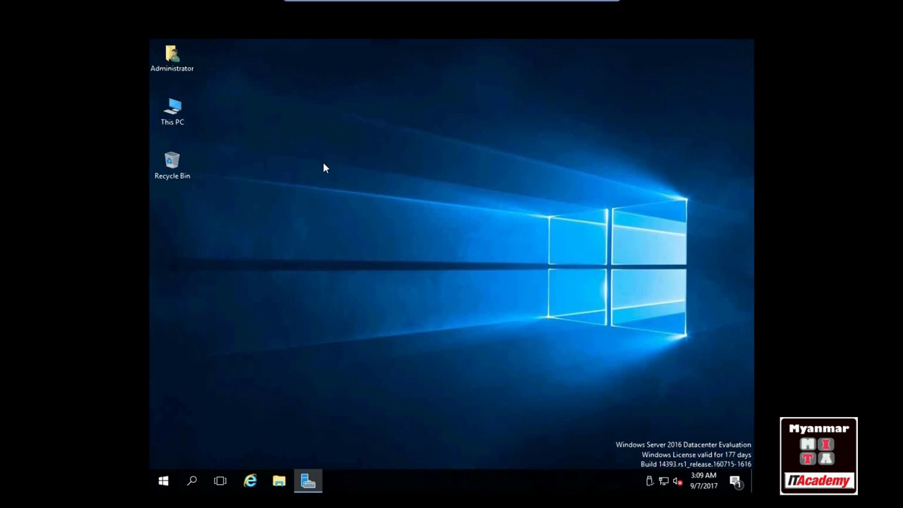
key("ctrl+alt+Return")
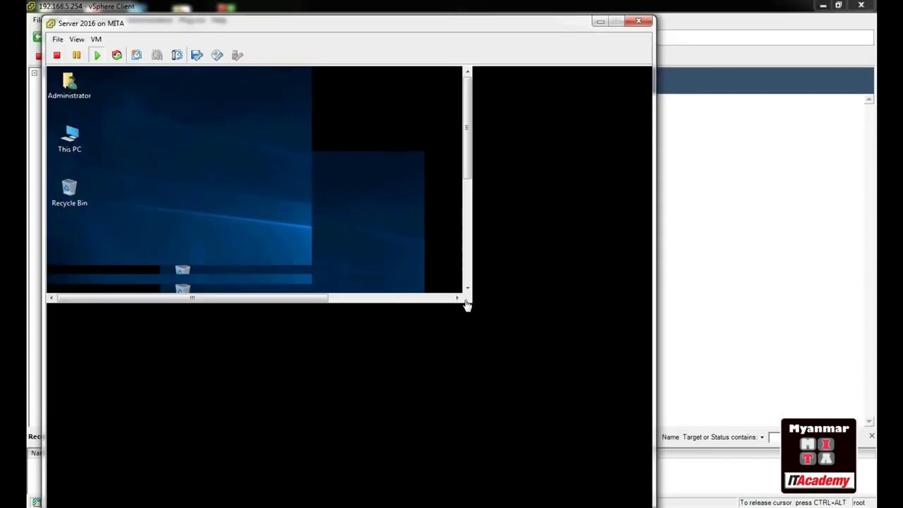
left_click(605, 16)
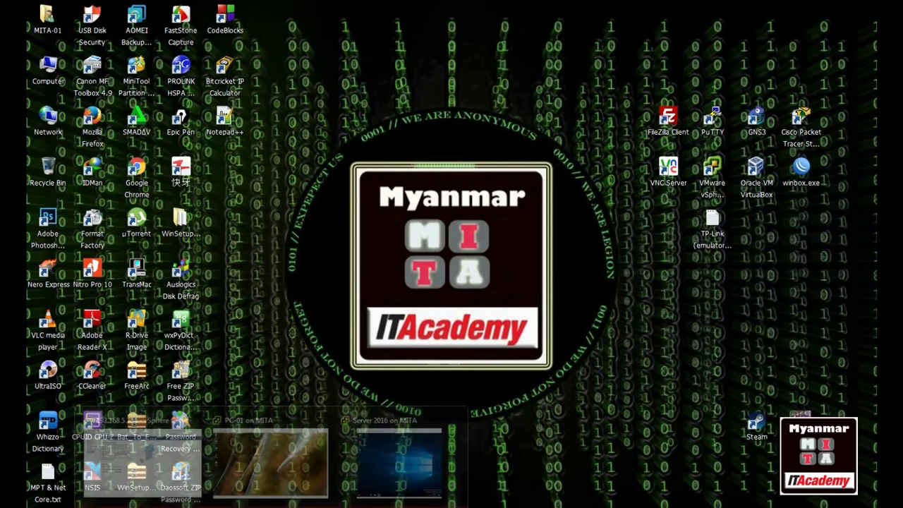
Show the PC-01 on MITA console full screen and open Network Connections via ncpa.cpl
left_click(274, 457)
left_click(90, 81)
left_click(116, 136)
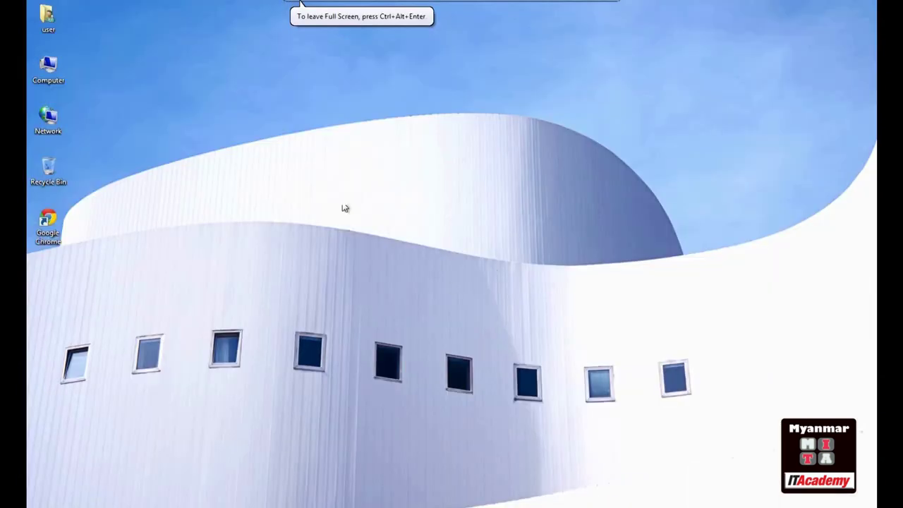
key("super+r")
key("Return")
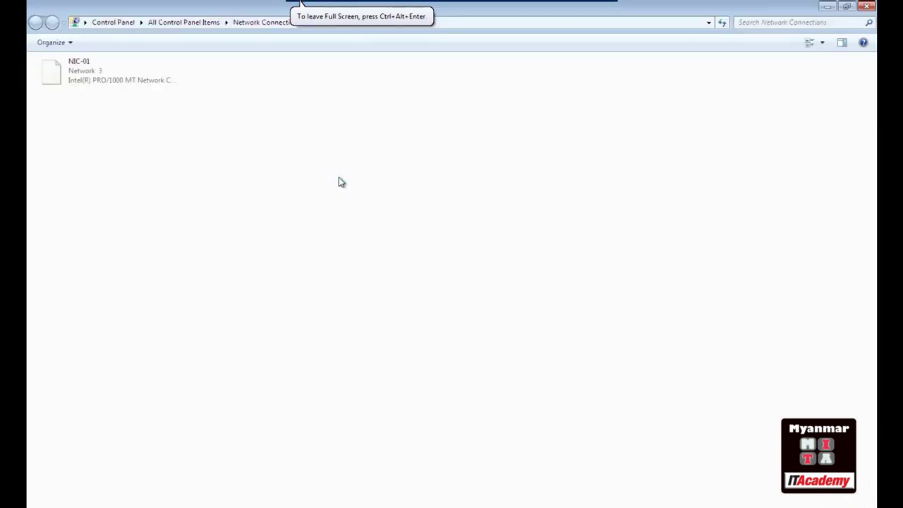
Set NIC-01's IPv4 to obtain the IP address and DNS server automatically
double_click(68, 63)
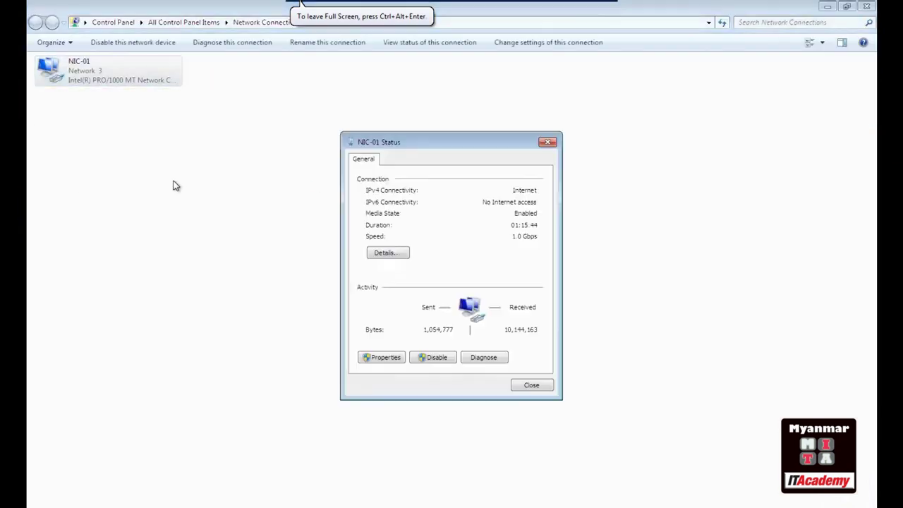
left_click(389, 360)
double_click(423, 286)
left_click(431, 268)
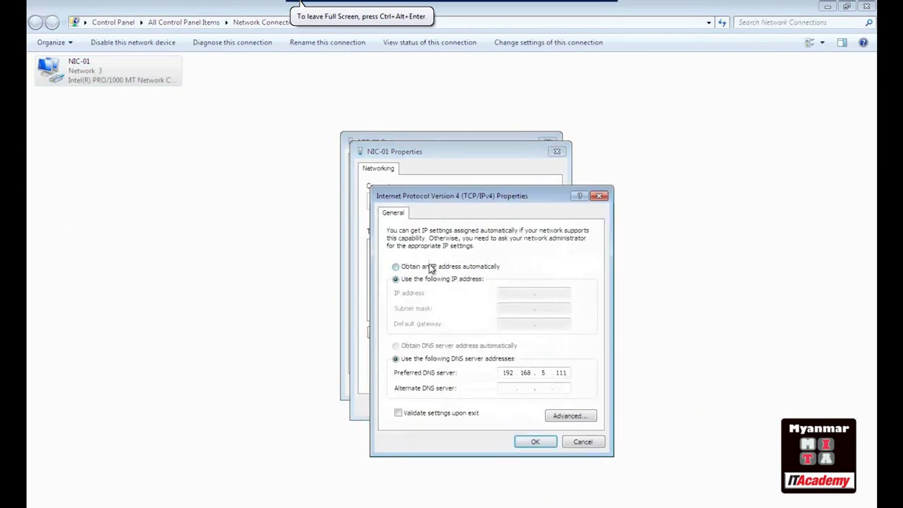
left_click(427, 346)
left_click(534, 441)
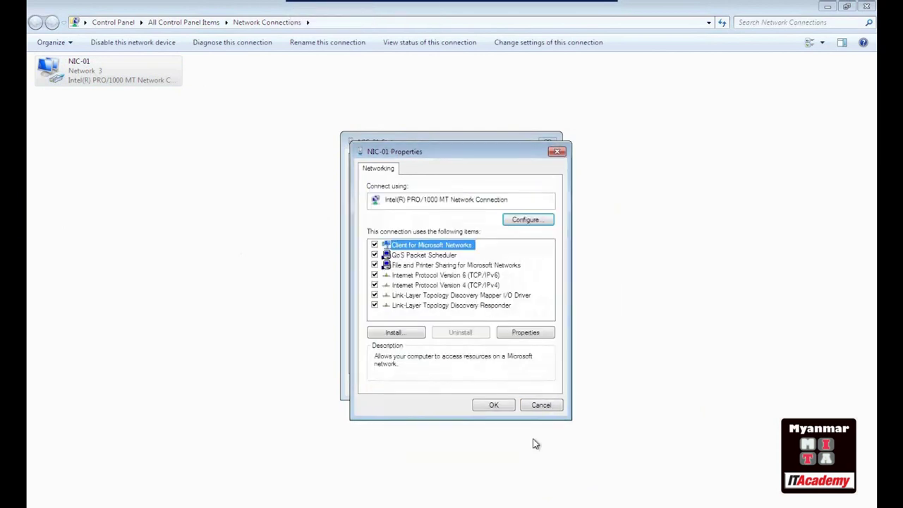
left_click(494, 403)
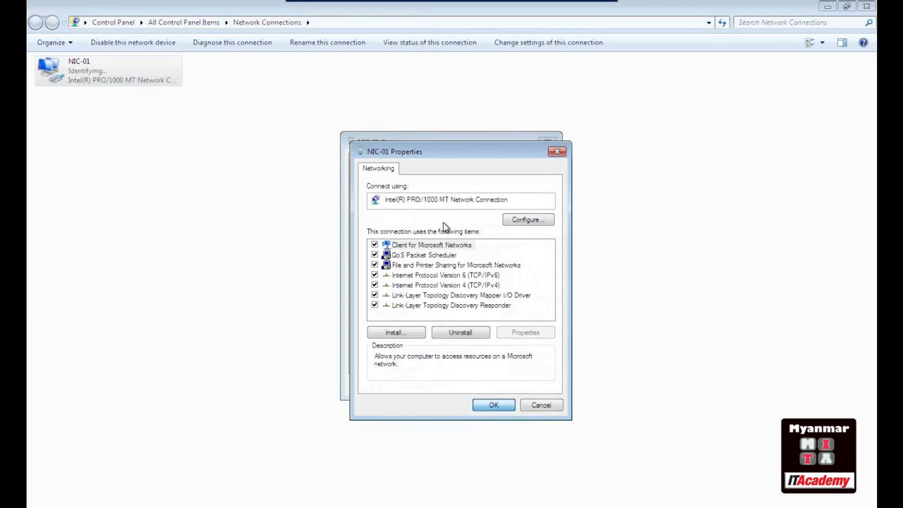
left_click(495, 404)
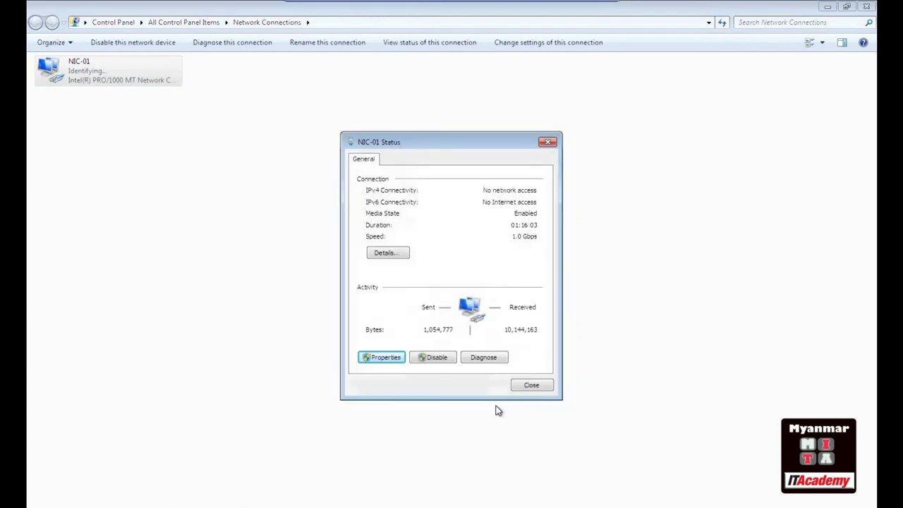
Check NIC-01's connection details to confirm the DHCP lease 192.168.1.75 on mita.com
left_click(387, 254)
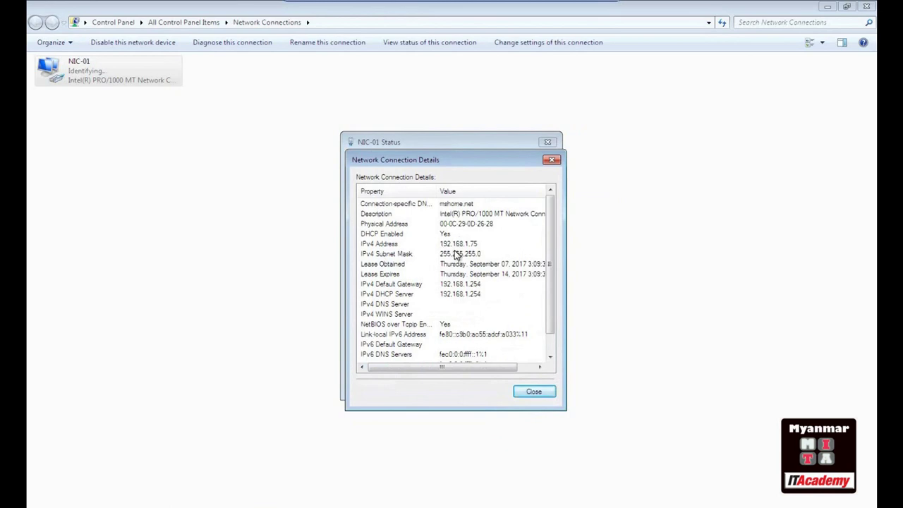
left_click(536, 393)
left_click(377, 254)
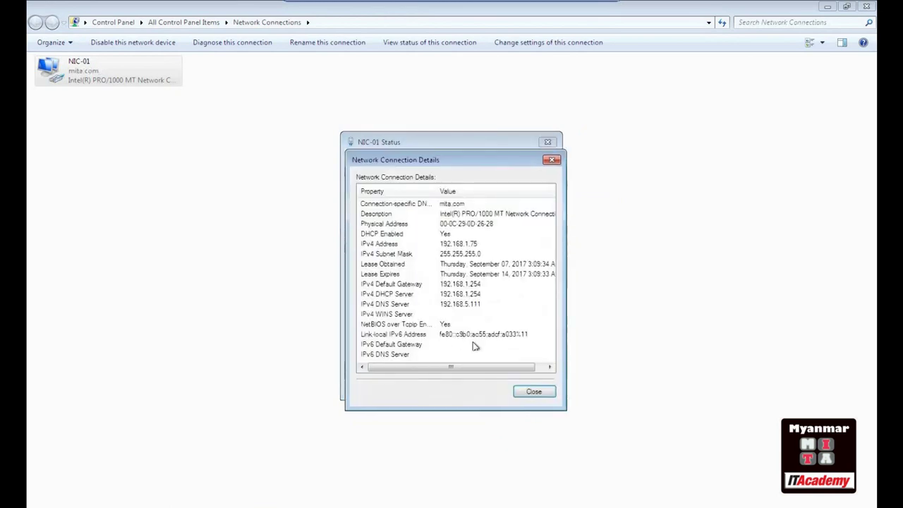
left_click(532, 395)
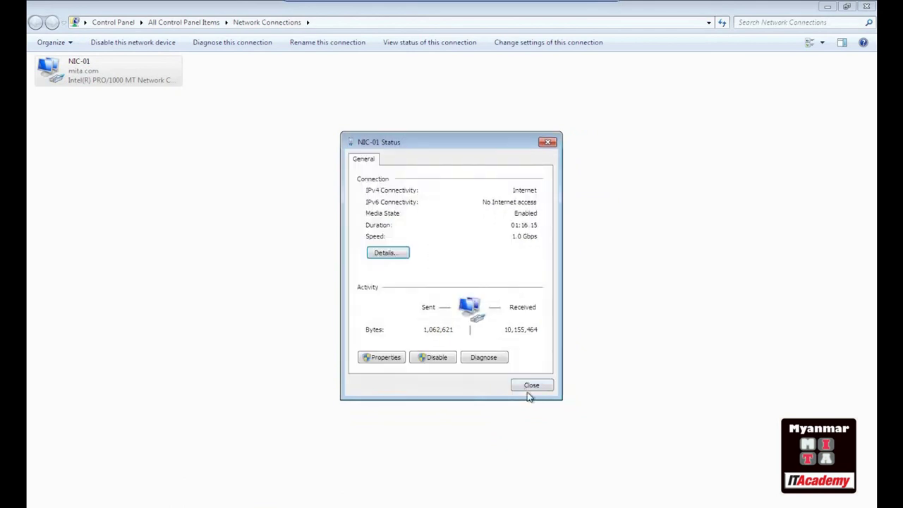
Review the IPv4 settings without changes and close all network windows
left_click(383, 357)
double_click(416, 285)
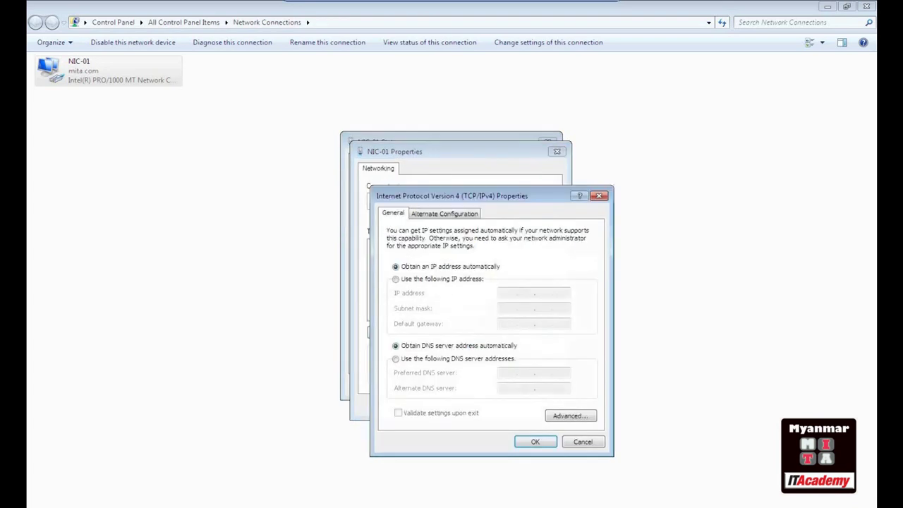
left_click(582, 442)
left_click(540, 409)
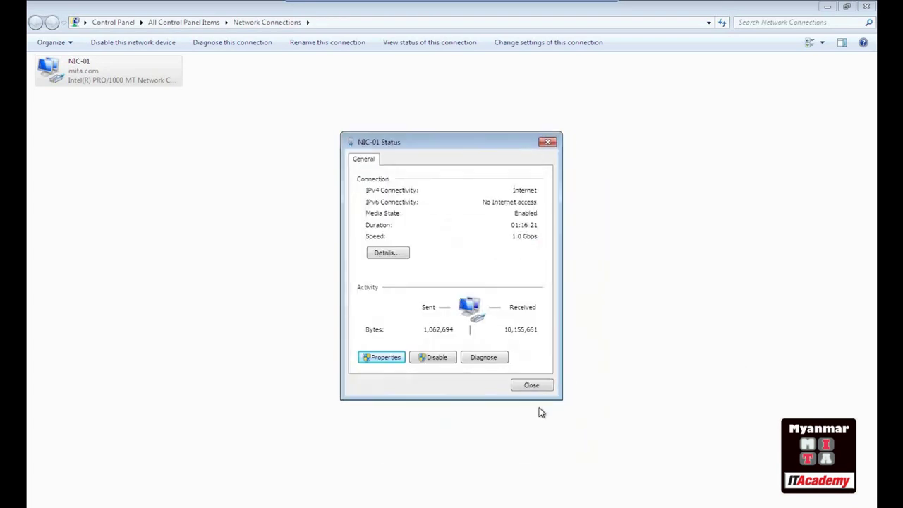
left_click(531, 385)
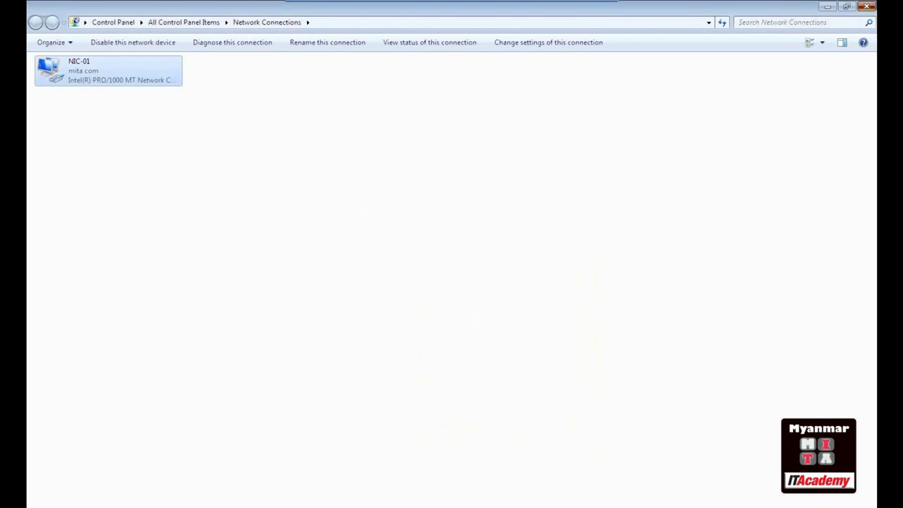
left_click(866, 6)
key("super+r")
type("cmd")
key("Return")
type("ipconfig")
key("Return")
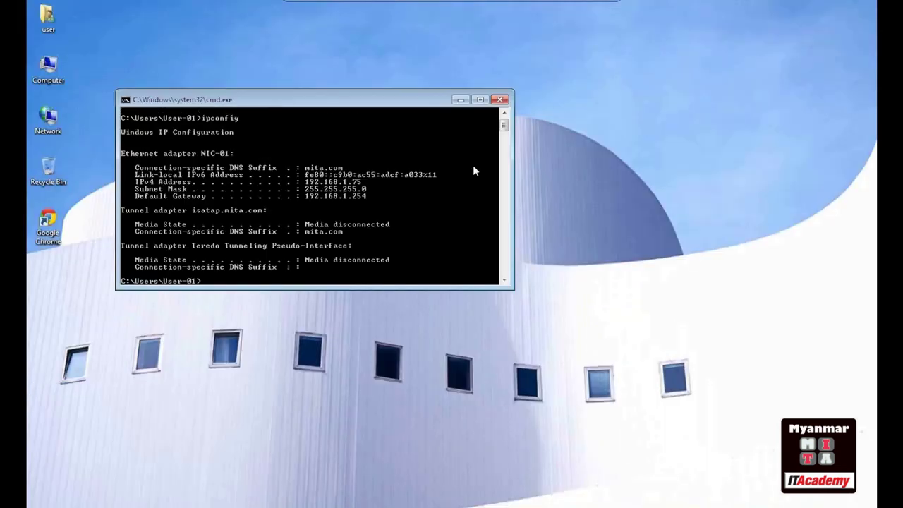
scroll(437, 186, "down", 2)
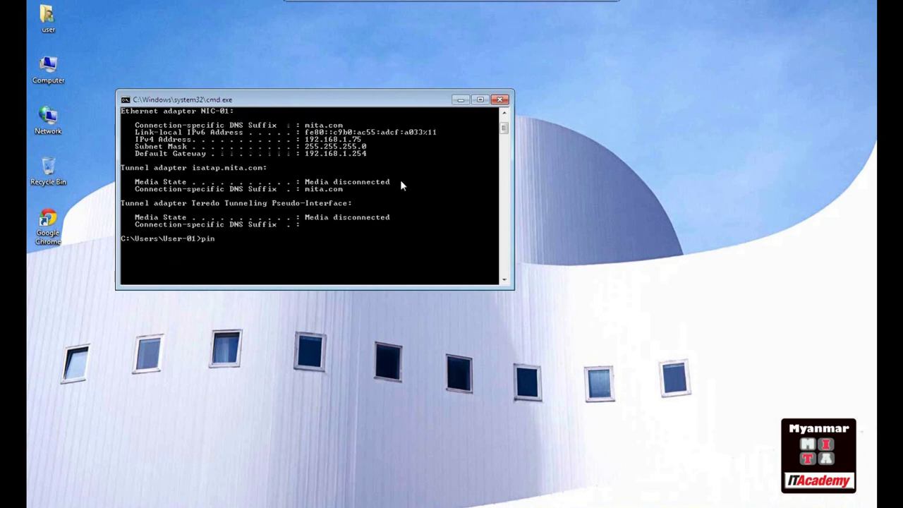
type("ping 192.168.5.1")
key("Return")
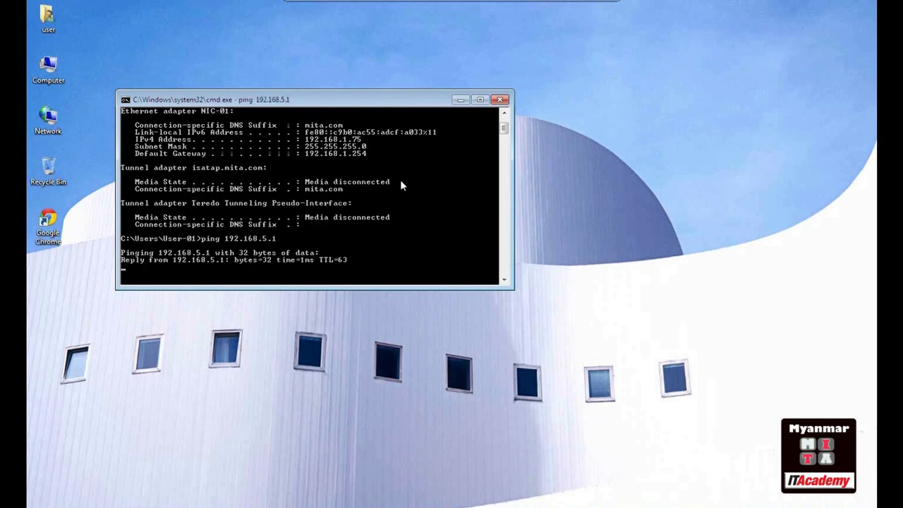
key("ctrl+c")
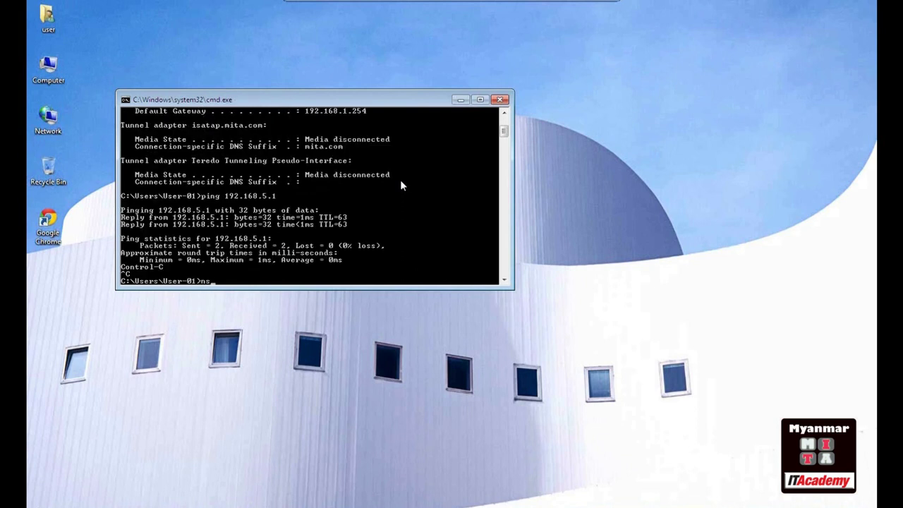
key("Return")
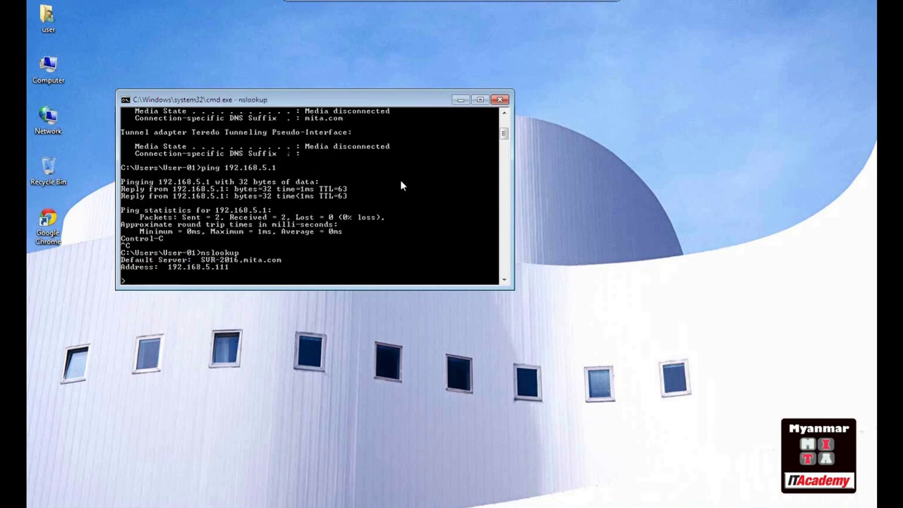
key("ctrl+c")
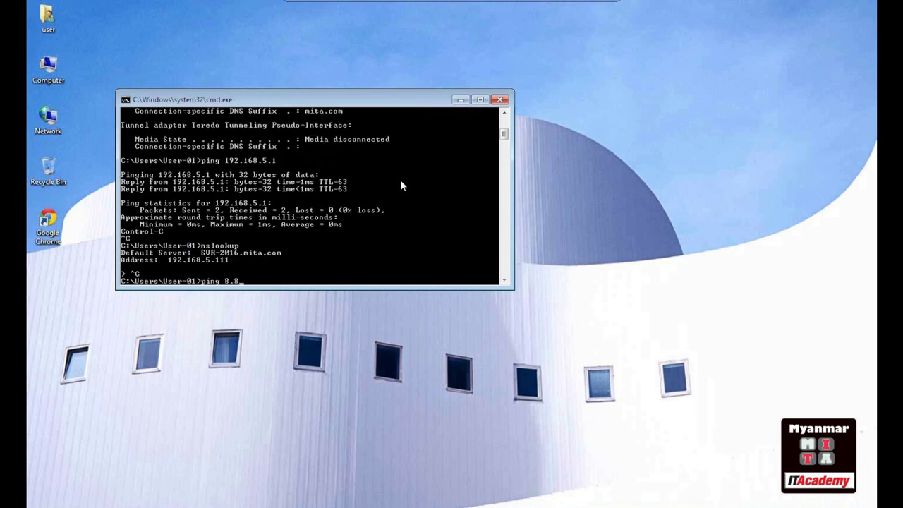
type("ping 8.8.8.8")
key("Return")
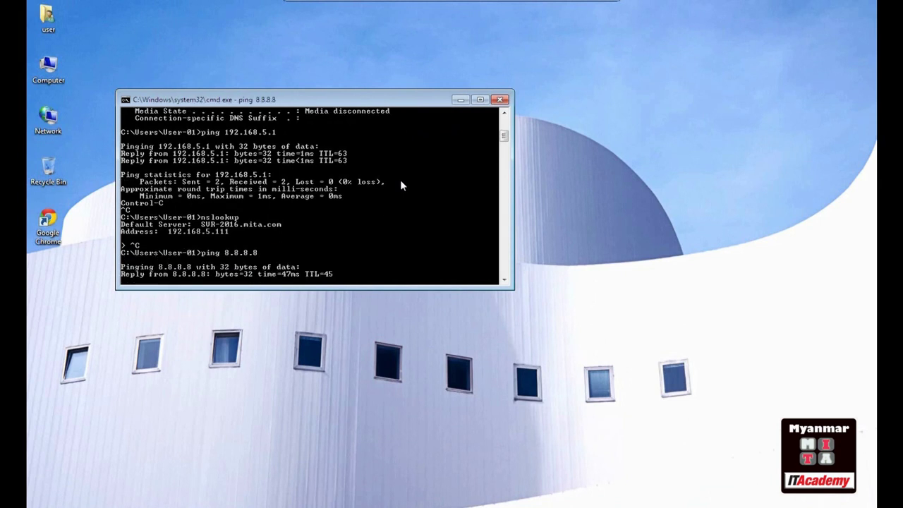
key("ctrl+c")
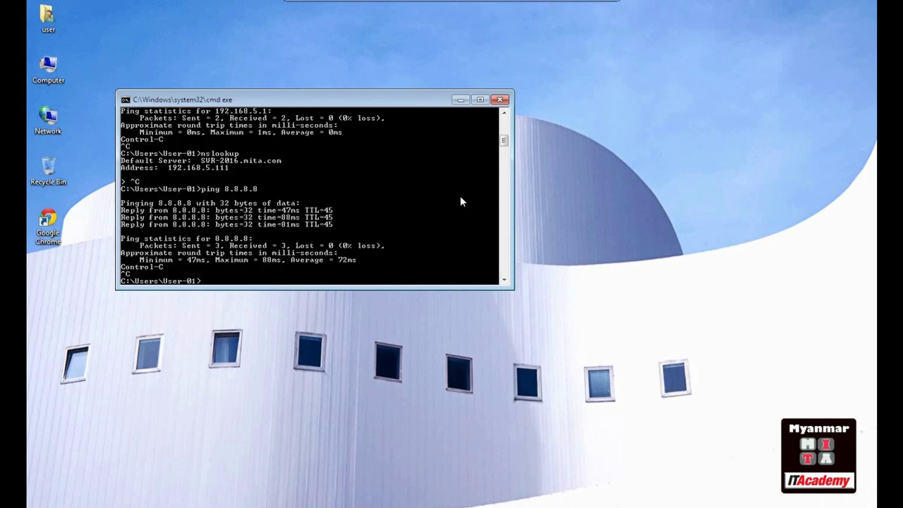
left_click(500, 100)
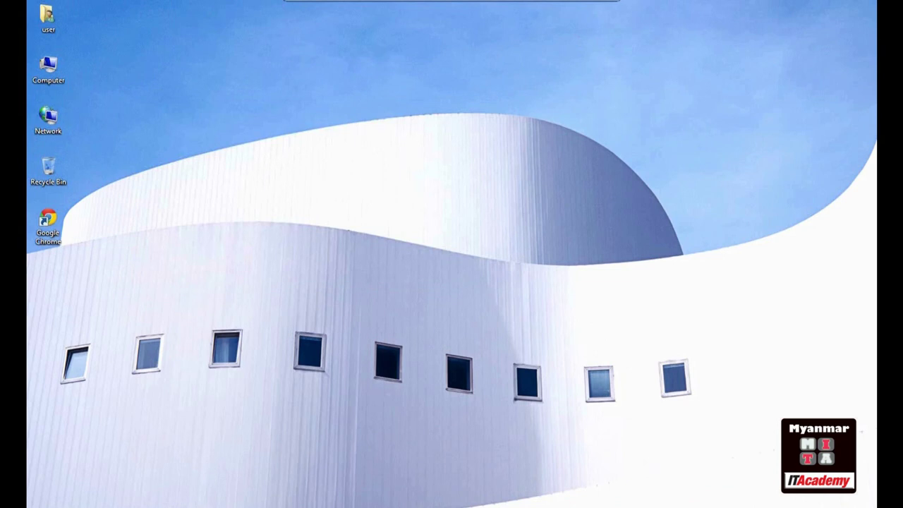
In Chrome, browse the MITA IT Training page and switch to the YouTube results
key("alt+Tab")
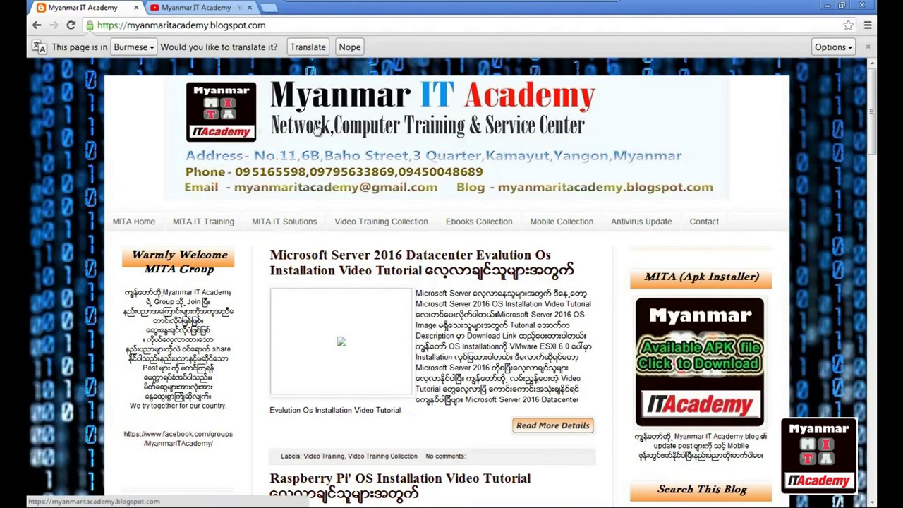
left_click(204, 230)
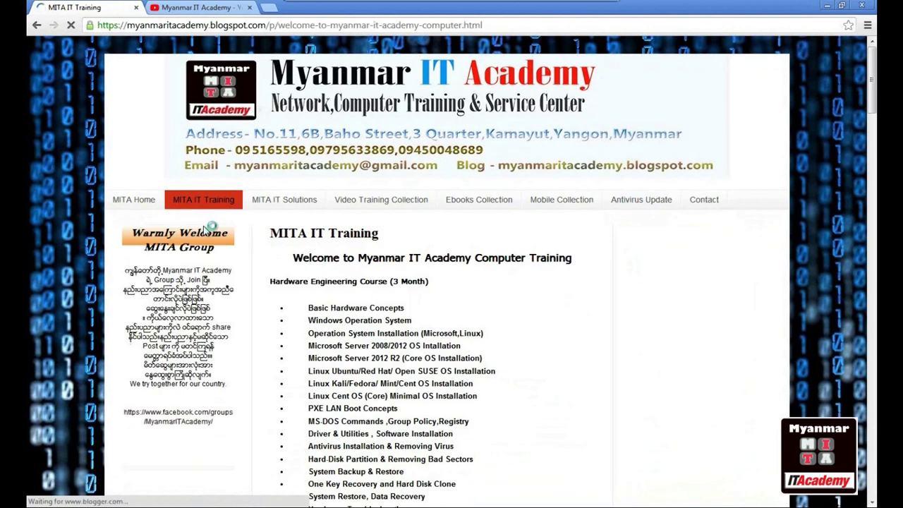
scroll(299, 250, "down", 10)
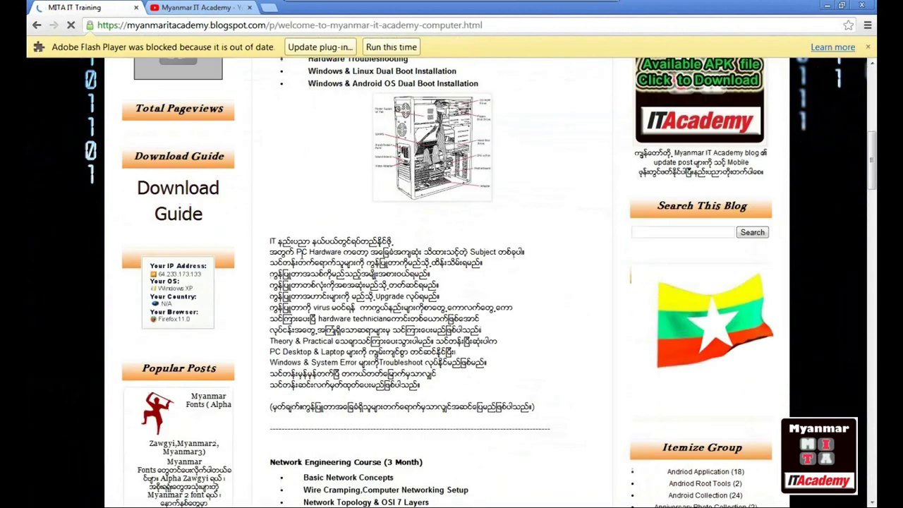
left_click(394, 47)
scroll(386, 280, "down", 5)
scroll(387, 281, "down", 5)
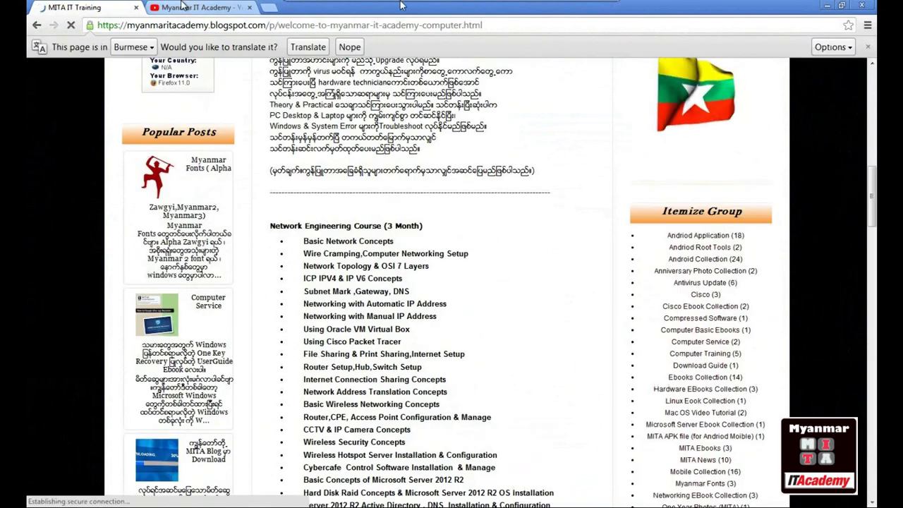
left_click(187, 8)
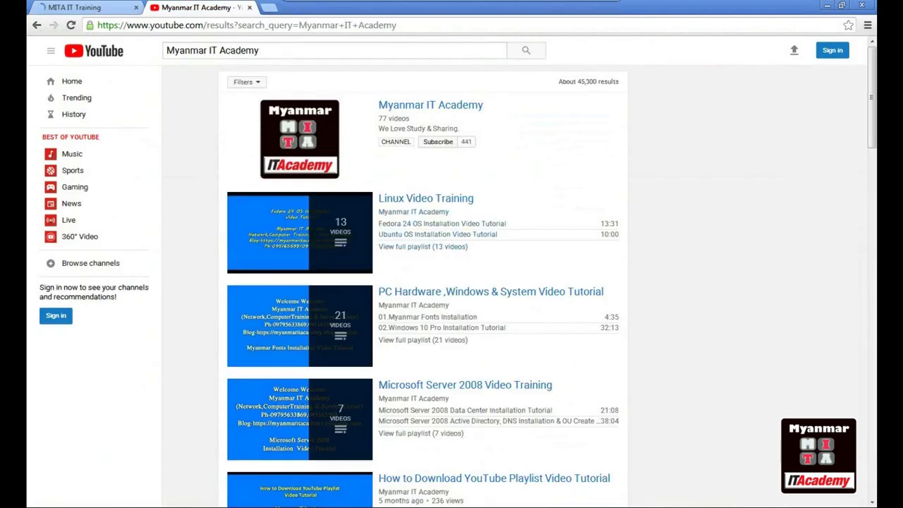
Close Chrome, exit the VM's full-screen view, and return to Packet Tracer
left_click(861, 5)
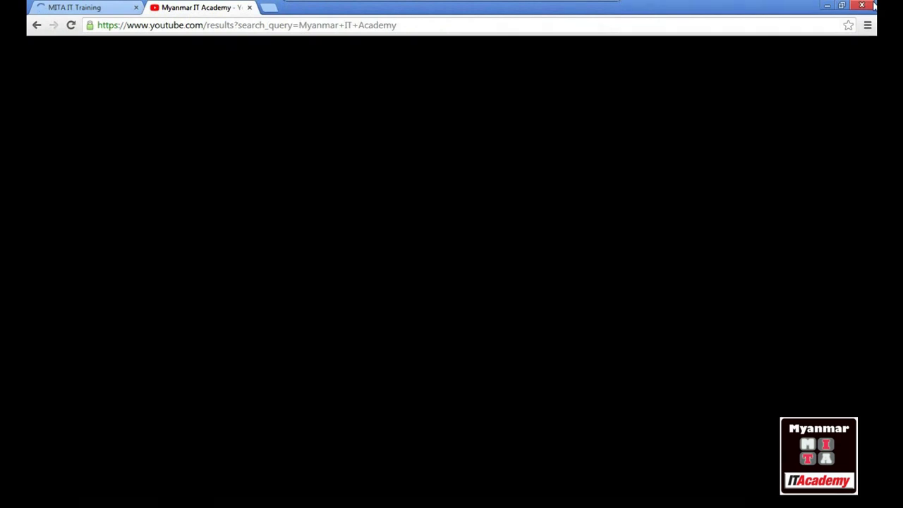
key("ctrl+alt+Return")
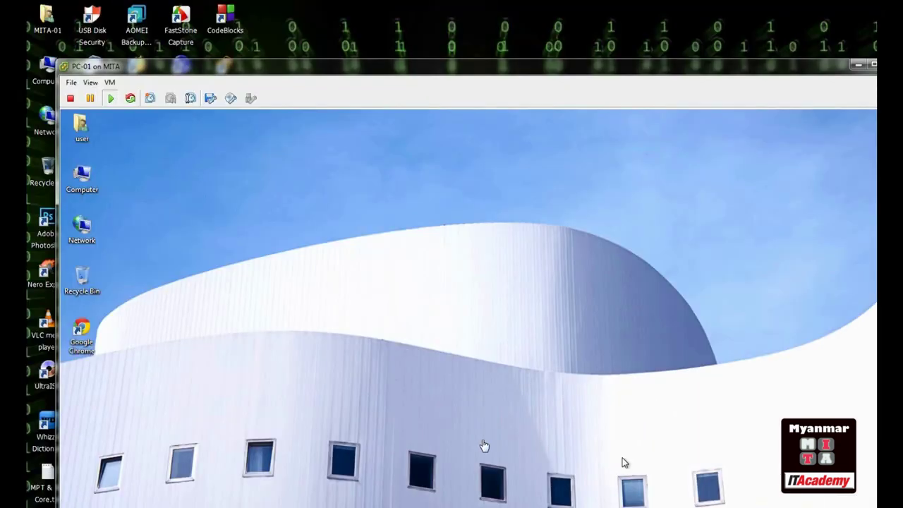
key("alt+Tab")
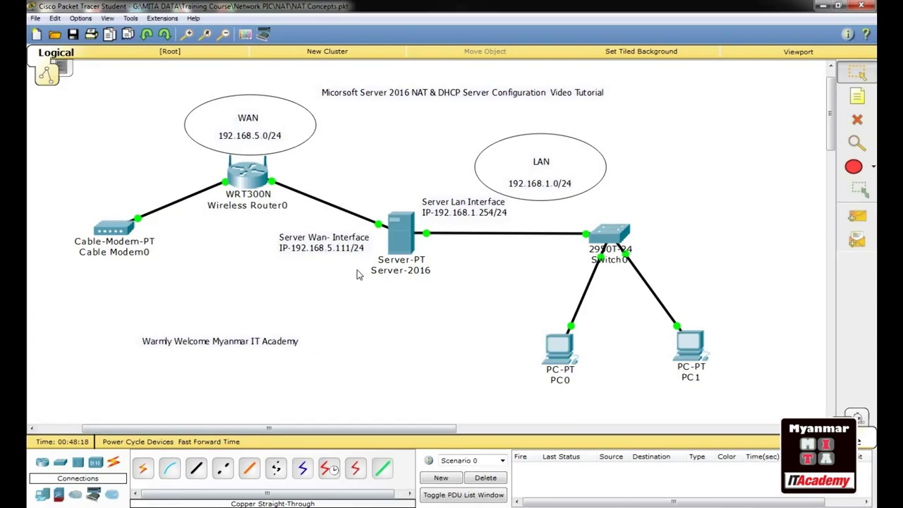